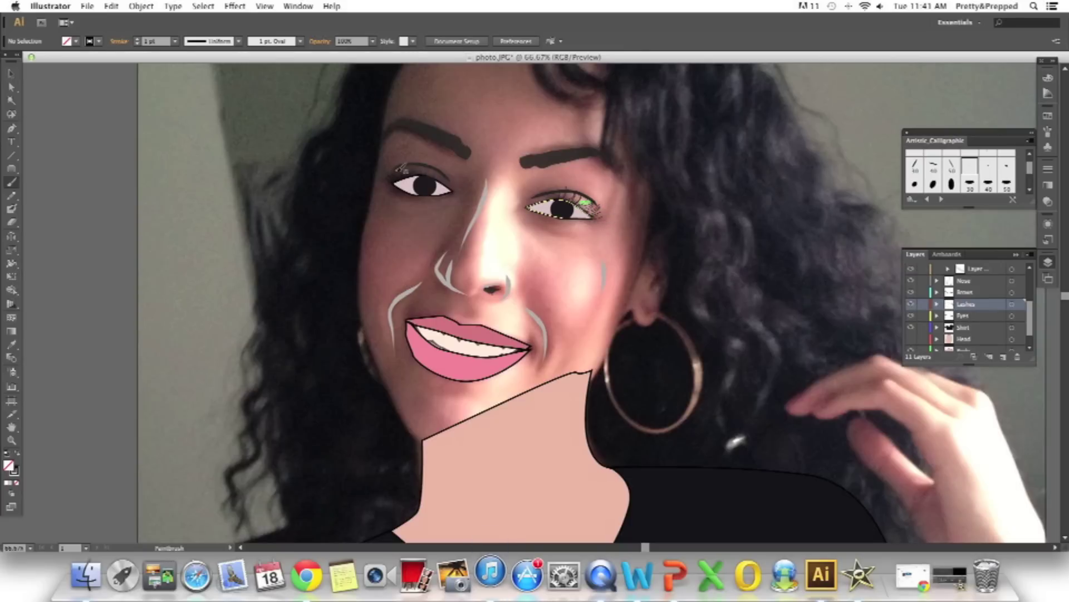
Finish the fine upper lashes on the woman's left-hand eye in the picture
{"action": "left_click", "coordinate": [412, 162], "text": "super"}
{"action": "left_click", "coordinate": [420, 169], "text": "super"}
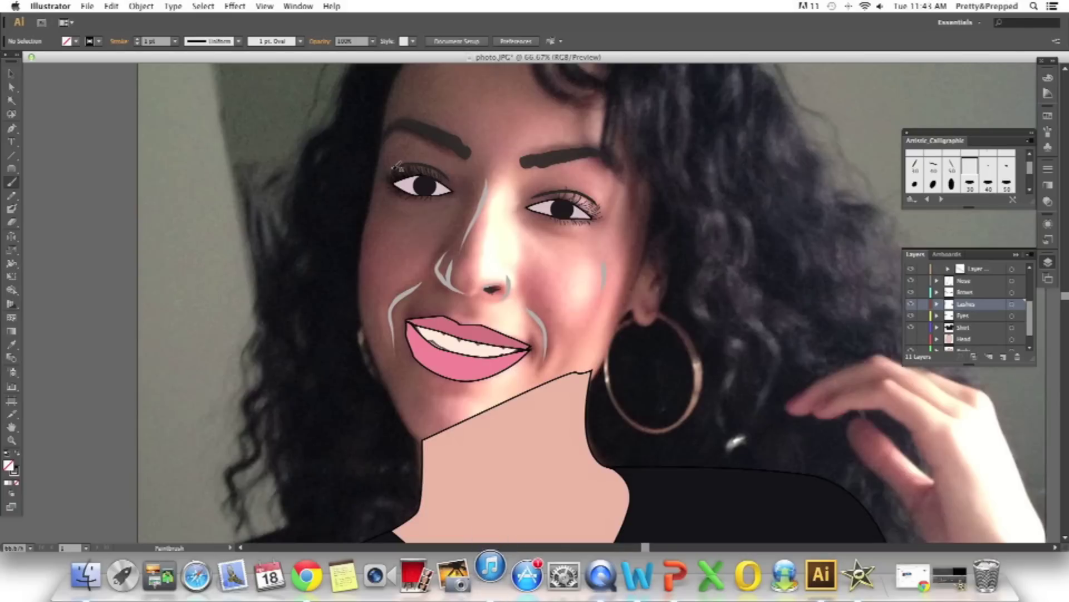
Set the Paintbrush to a large round calligraphic brush at 30% opacity
{"action": "scroll", "coordinate": [991, 180], "scroll_direction": "up", "scroll_amount": 2}
{"action": "left_click", "coordinate": [990, 179]}
{"action": "left_click", "coordinate": [373, 41]}
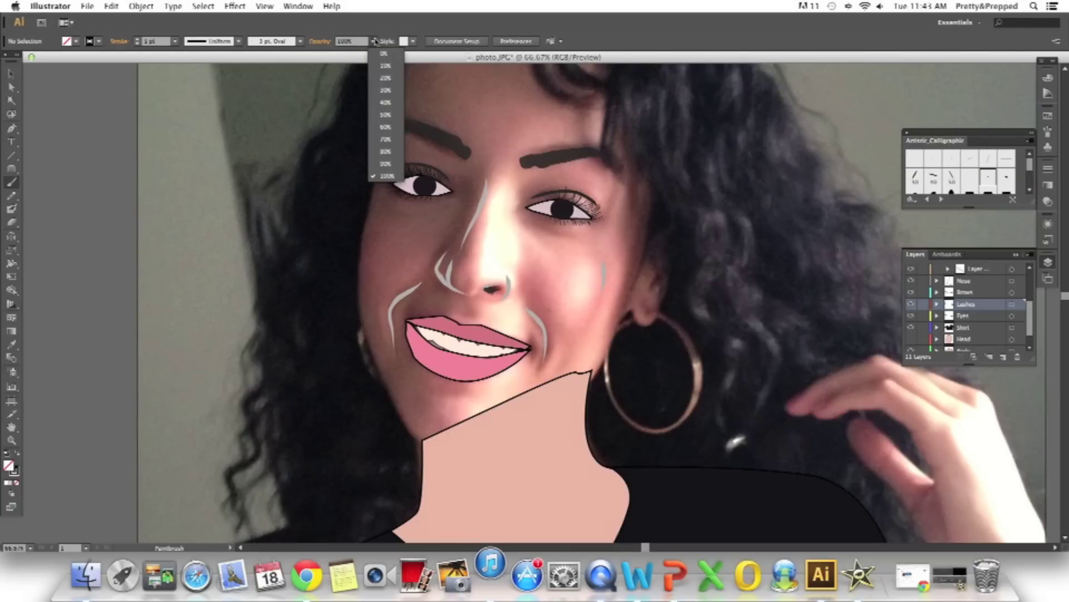
{"action": "left_click", "coordinate": [386, 118]}
{"action": "scroll", "coordinate": [970, 173], "scroll_direction": "down", "scroll_amount": 2}
{"action": "left_click", "coordinate": [970, 164]}
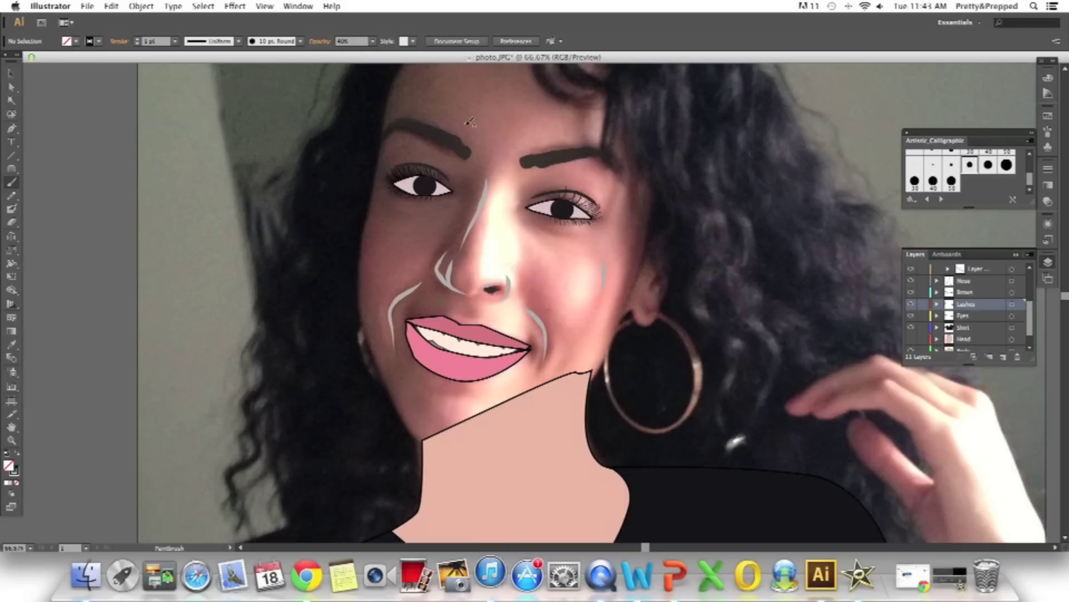
{"action": "left_click", "coordinate": [372, 41]}
{"action": "left_click", "coordinate": [386, 91]}
{"action": "left_click", "coordinate": [915, 179]}
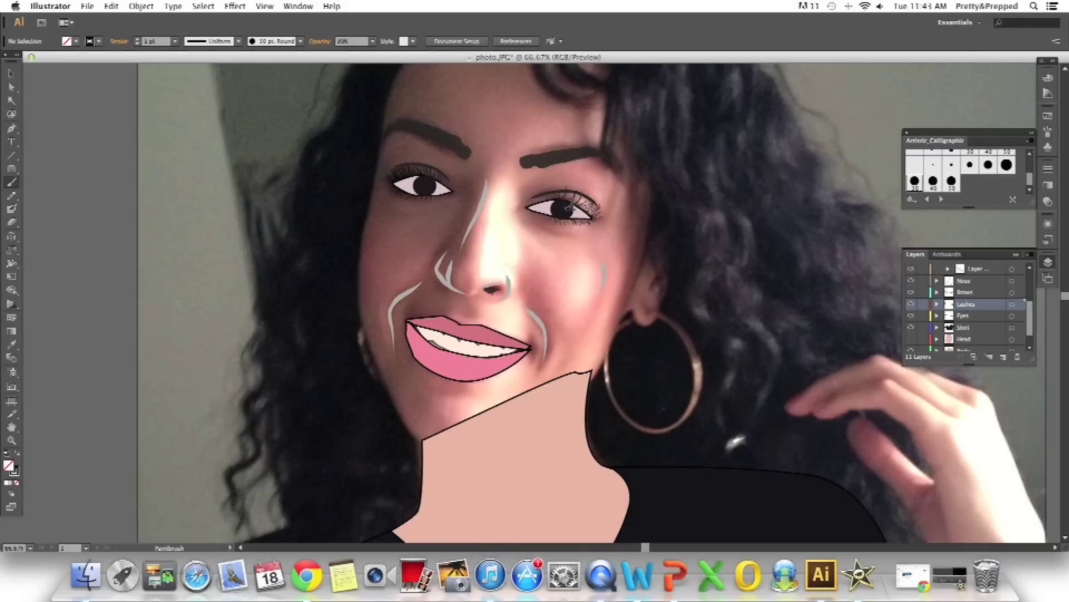
Show the Head layer to check the facial features against the skin shape, and hide it again
{"action": "left_click", "coordinate": [11, 73]}
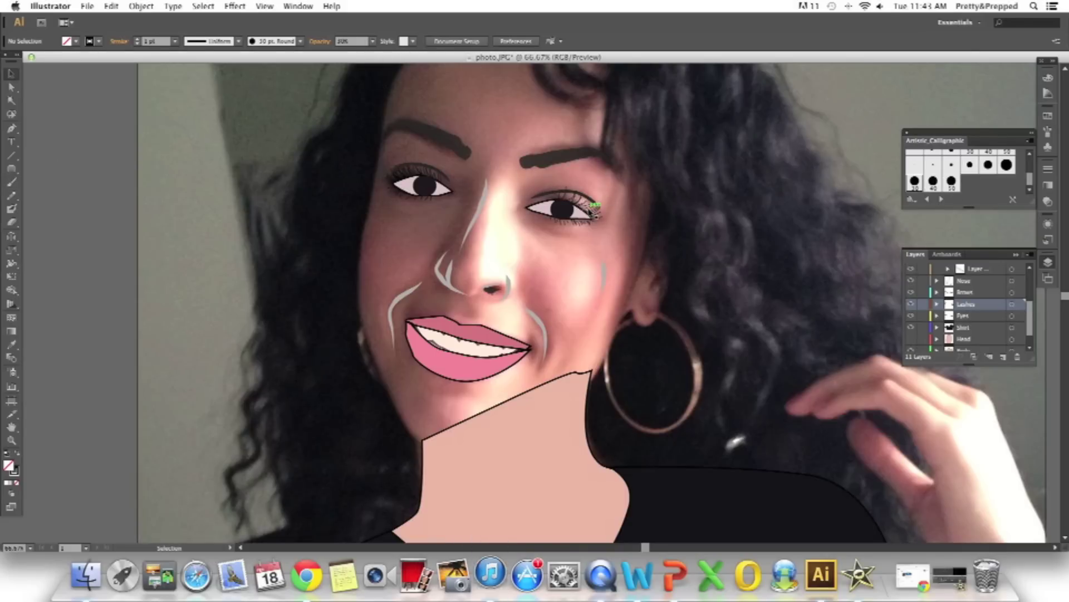
{"action": "scroll", "coordinate": [969, 312], "scroll_direction": "down", "scroll_amount": 2}
{"action": "left_click", "coordinate": [913, 346]}
{"action": "left_click", "coordinate": [913, 345]}
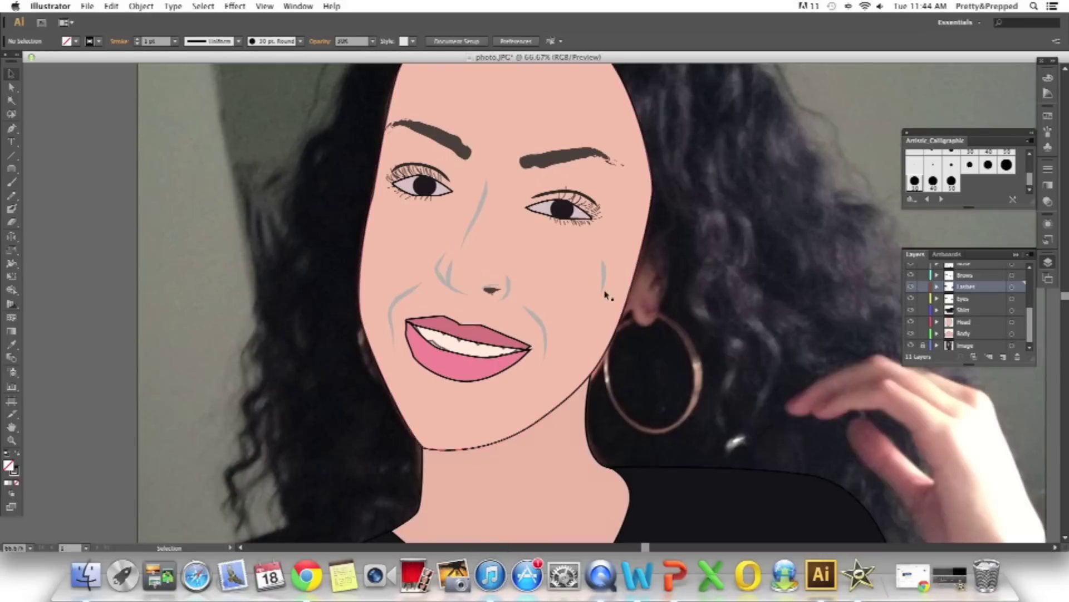
{"action": "left_click", "coordinate": [911, 322]}
Create a new layer named Hair above all the other layers
{"action": "scroll", "coordinate": [964, 279], "scroll_direction": "up", "scroll_amount": 3}
{"action": "key", "text": "super+l"}
{"action": "double_click", "coordinate": [967, 269]}
{"action": "type", "text": "Hair"}
{"action": "key", "text": "Return"}
Trace the hair with the Pen tool as one closed outline around the hairline, right side, crown and left side
{"action": "key", "text": "super+minus"}
{"action": "key", "text": "super+minus"}
{"action": "key", "text": "p"}
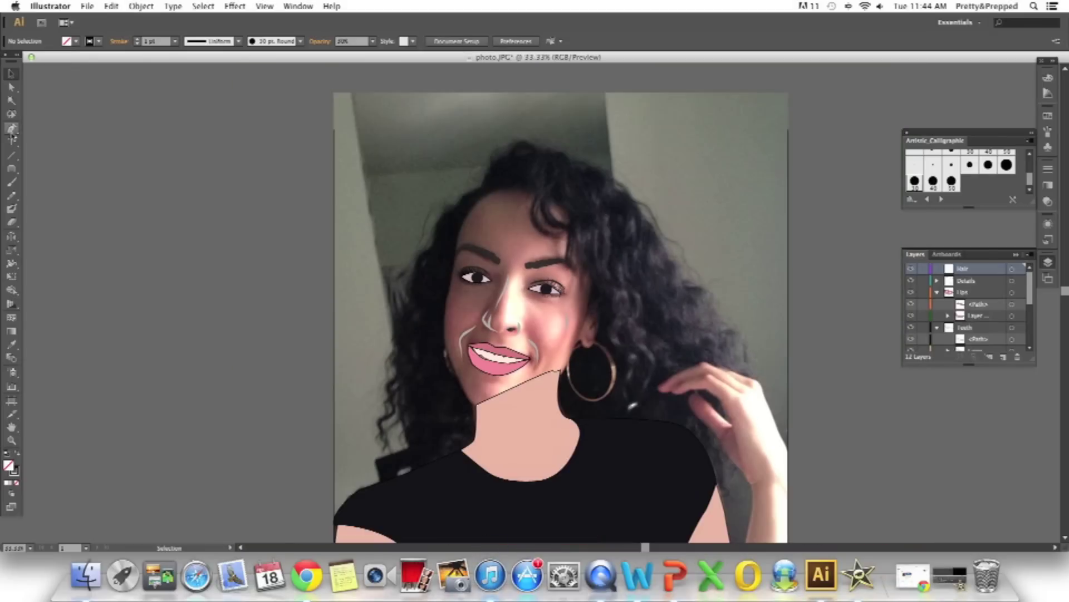
{"action": "left_click", "coordinate": [494, 192]}
{"action": "left_click", "coordinate": [543, 197]}
{"action": "left_click", "coordinate": [565, 214]}
{"action": "left_click", "coordinate": [584, 271]}
{"action": "left_click", "coordinate": [598, 287]}
{"action": "left_click", "coordinate": [603, 312]}
{"action": "left_click", "coordinate": [614, 354]}
{"action": "left_click", "coordinate": [635, 401]}
{"action": "left_click", "coordinate": [684, 474]}
{"action": "left_click", "coordinate": [706, 482]}
{"action": "left_click", "coordinate": [723, 492]}
{"action": "left_click", "coordinate": [741, 346]}
{"action": "left_click", "coordinate": [690, 287]}
{"action": "left_click", "coordinate": [641, 206]}
{"action": "left_click", "coordinate": [600, 168]}
{"action": "left_click", "coordinate": [562, 152]}
{"action": "left_click", "coordinate": [526, 143]}
{"action": "left_click", "coordinate": [503, 151]}
{"action": "left_click", "coordinate": [487, 177]}
{"action": "left_click", "coordinate": [473, 193]}
{"action": "left_click", "coordinate": [447, 207]}
{"action": "left_click", "coordinate": [412, 278]}
{"action": "left_click", "coordinate": [414, 300]}
{"action": "left_click", "coordinate": [394, 322]}
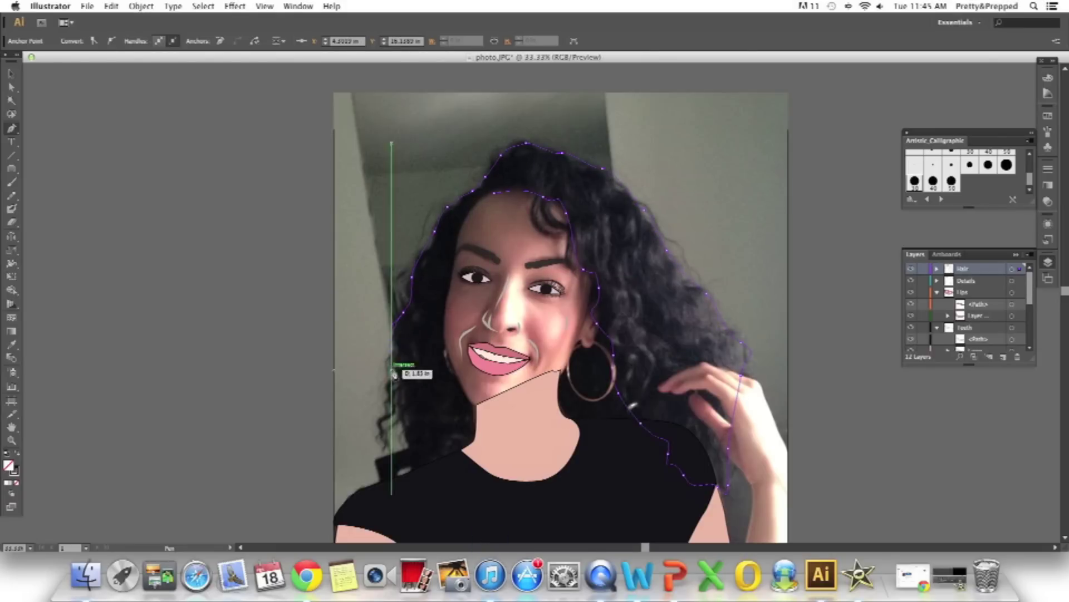
{"action": "left_click", "coordinate": [377, 454]}
{"action": "left_click", "coordinate": [372, 478]}
{"action": "left_click", "coordinate": [366, 493]}
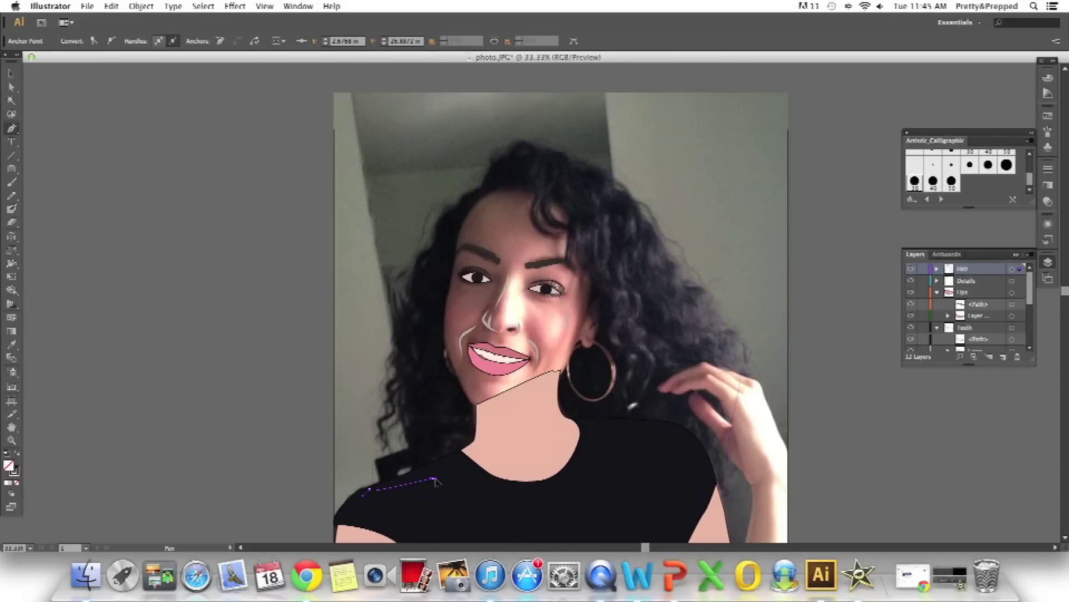
{"action": "left_click", "coordinate": [435, 374]}
{"action": "left_click", "coordinate": [442, 325]}
{"action": "left_click_drag", "start_coordinate": [470, 270], "coordinate": [475, 215]}
{"action": "left_click", "coordinate": [490, 194]}
Fill the hair outline with a dark colour sampled from the photo's hair, and show the Head layer
{"action": "key", "text": "i"}
{"action": "left_click", "coordinate": [592, 198]}
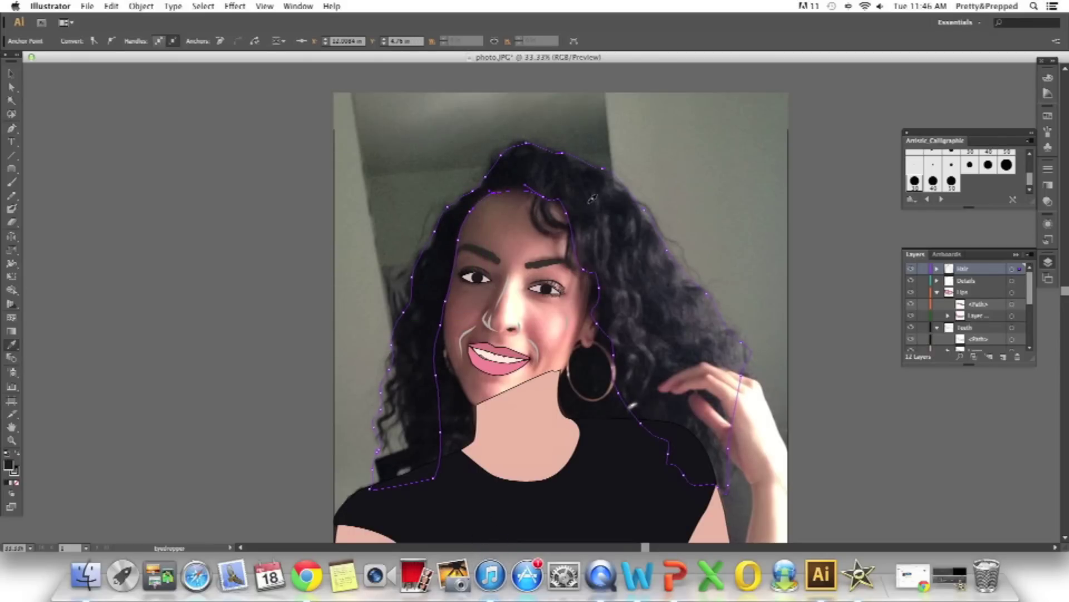
{"action": "left_click", "coordinate": [604, 212]}
{"action": "key", "text": "v"}
{"action": "key", "text": "super+shift+a"}
{"action": "scroll", "coordinate": [958, 306], "scroll_direction": "down", "scroll_amount": 3}
{"action": "left_click", "coordinate": [912, 322]}
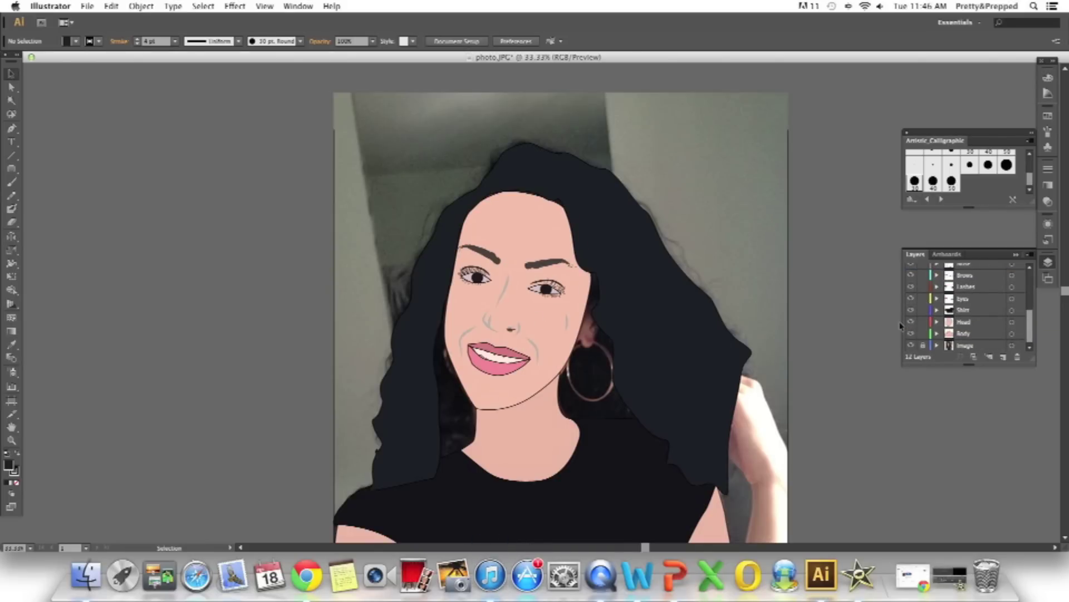
Change the stroke colour of the contour lines on the nose
{"action": "left_click", "coordinate": [468, 341]}
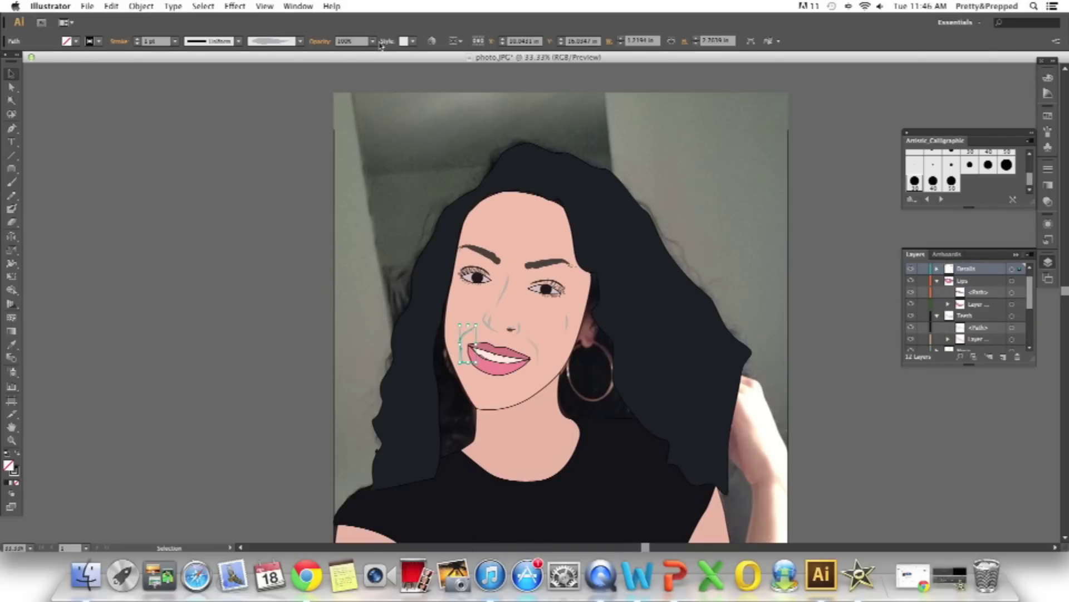
{"action": "left_click", "coordinate": [489, 315]}
{"action": "left_click", "coordinate": [486, 318]}
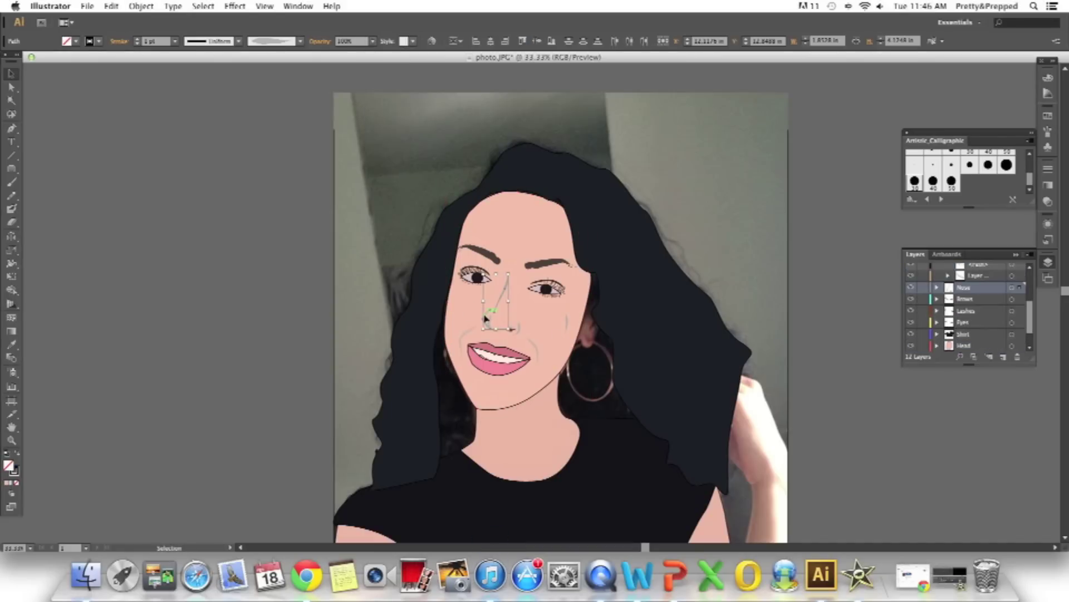
{"action": "left_click", "coordinate": [952, 165]}
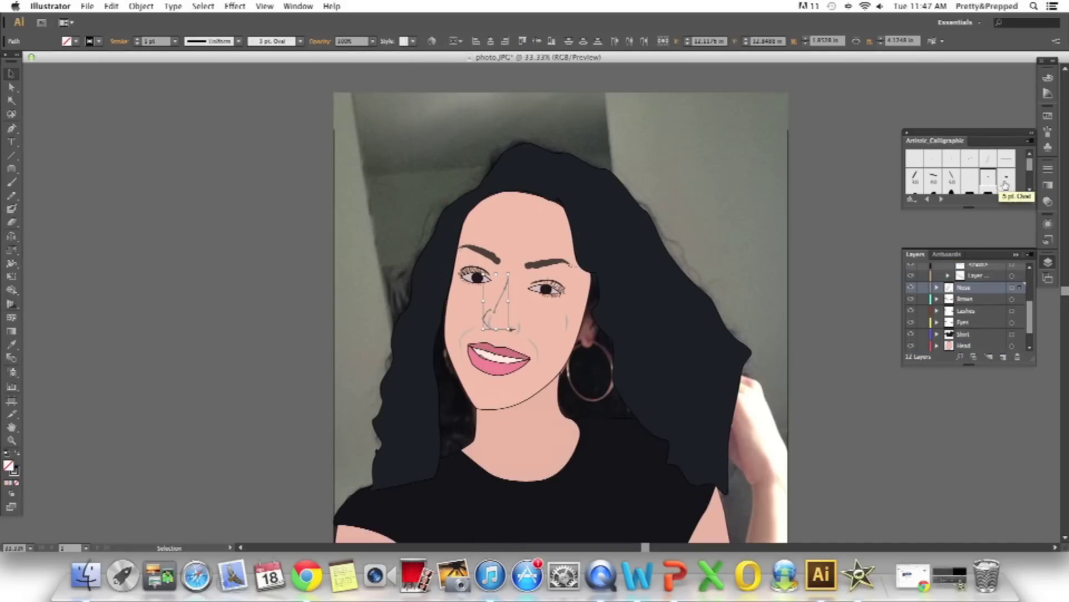
{"action": "left_click", "coordinate": [953, 167]}
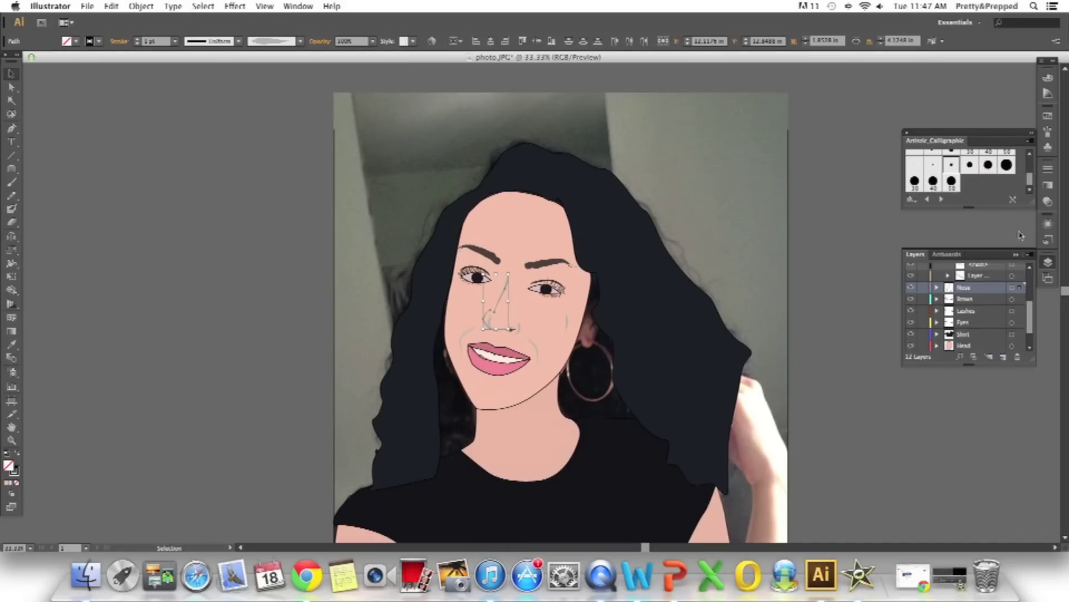
{"action": "double_click", "coordinate": [14, 470]}
{"action": "left_click", "coordinate": [508, 277]}
{"action": "left_click", "coordinate": [582, 236]}
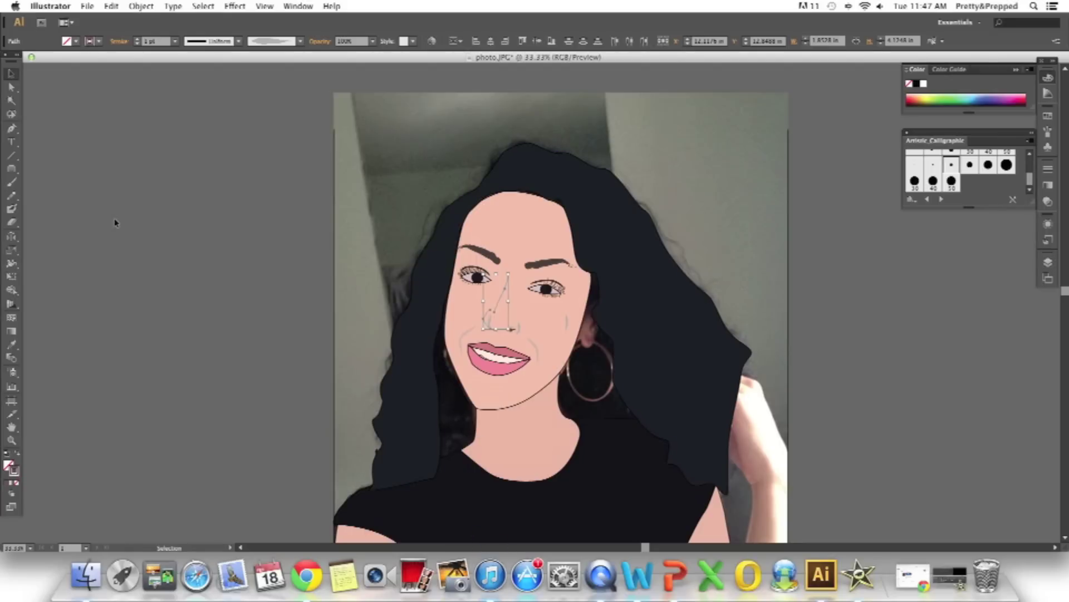
{"action": "left_click", "coordinate": [213, 346]}
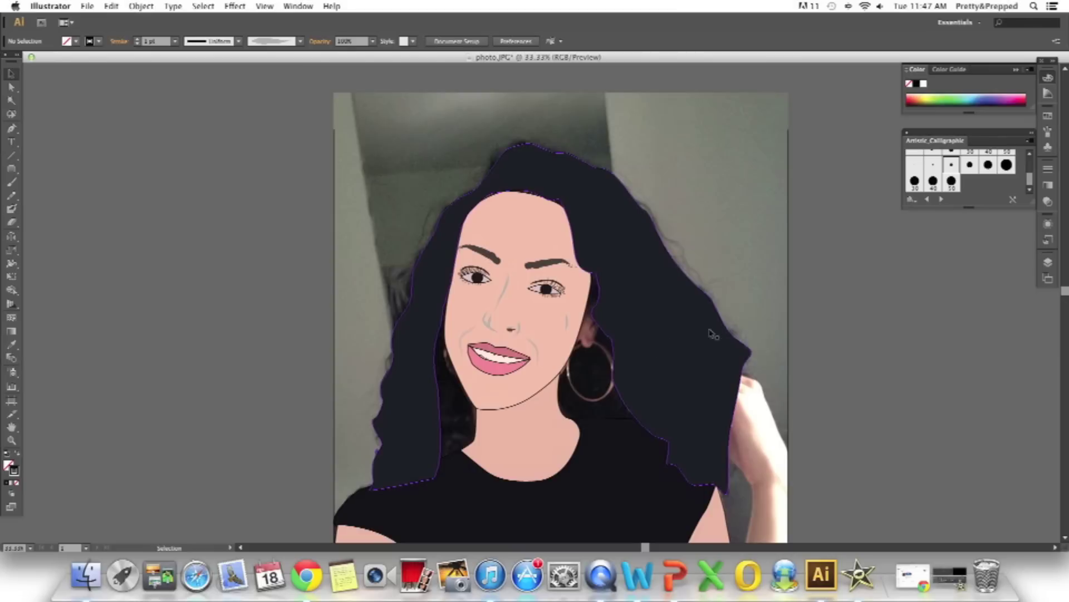
Add a new layer named More Hair next to the Shirt layer
{"action": "left_click", "coordinate": [1048, 262]}
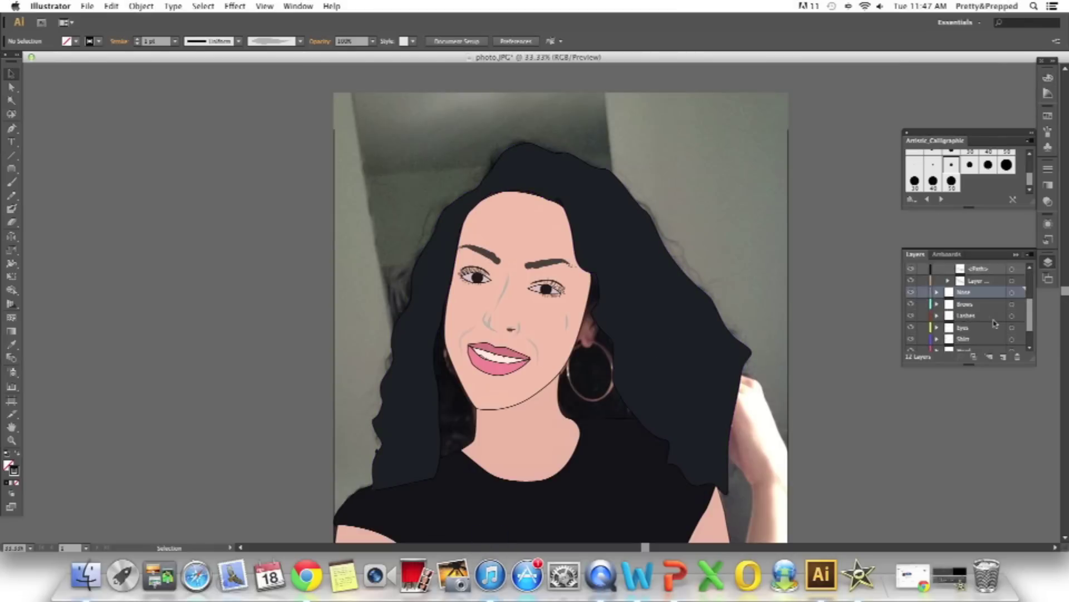
{"action": "scroll", "coordinate": [997, 323], "scroll_direction": "down", "scroll_amount": 3}
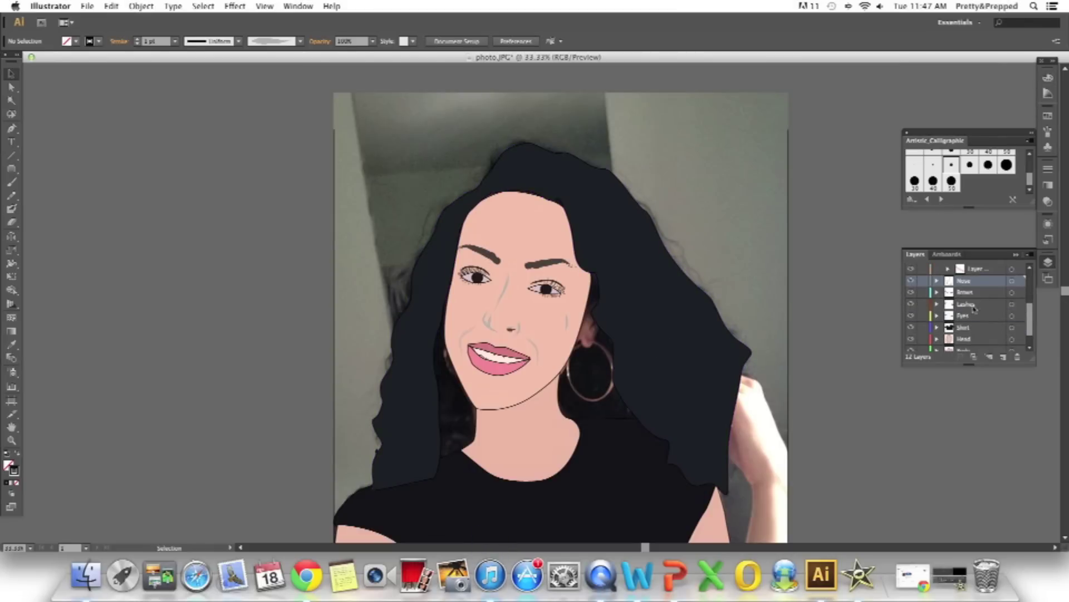
{"action": "left_click", "coordinate": [937, 310]}
{"action": "left_click", "coordinate": [980, 322]}
{"action": "left_click", "coordinate": [1006, 357]}
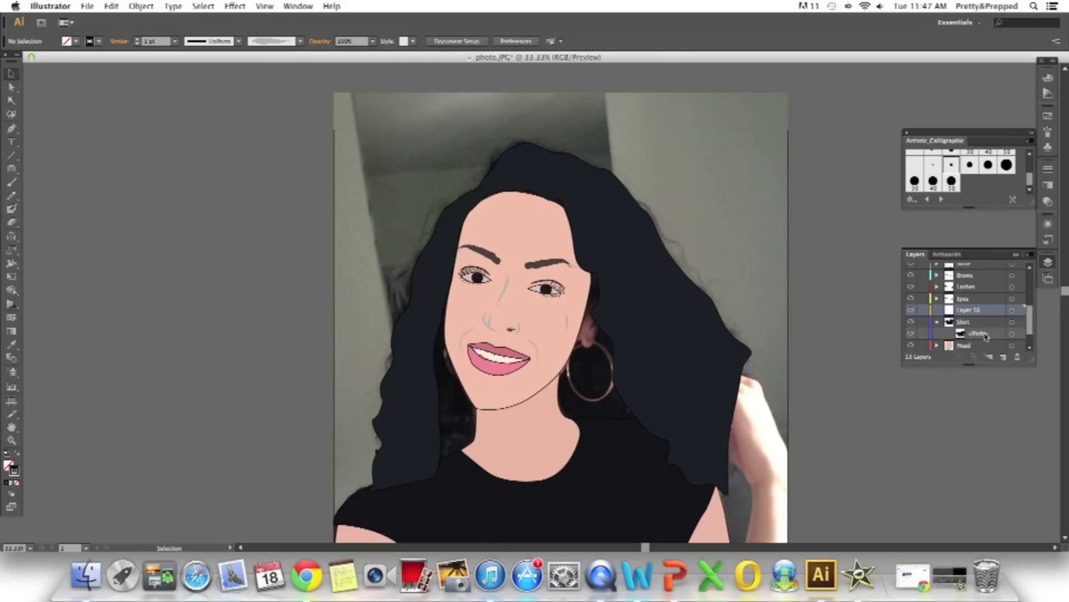
Draw a large closed Pen shape around the head and shoulders to cover the gaps beside the neck
{"action": "key", "text": "p"}
{"action": "left_click", "coordinate": [698, 393]}
{"action": "left_click", "coordinate": [655, 494]}
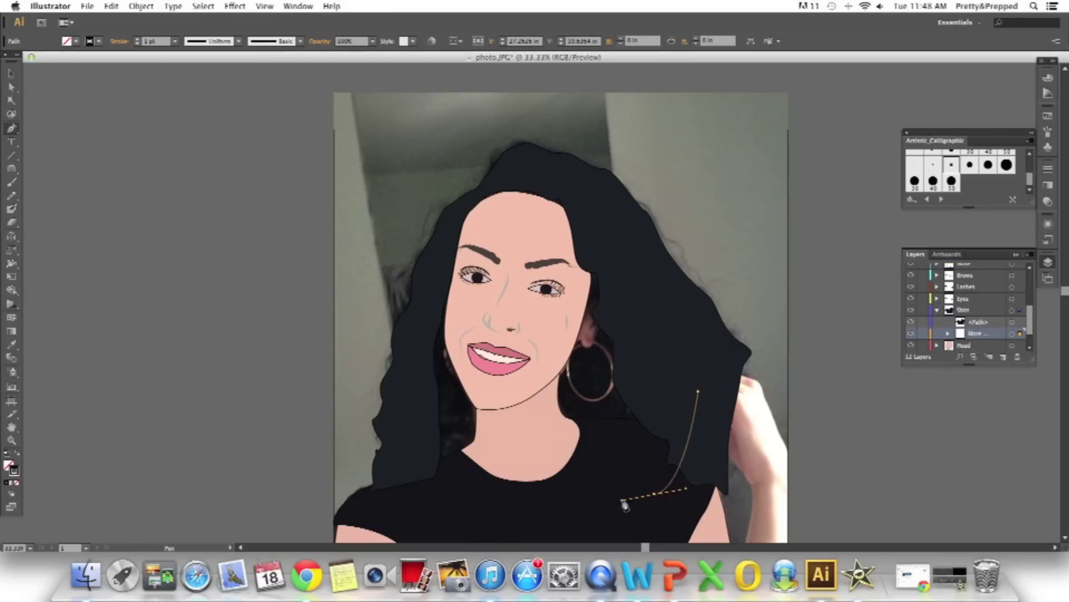
{"action": "left_click", "coordinate": [446, 518]}
{"action": "left_click", "coordinate": [410, 393]}
{"action": "left_click", "coordinate": [432, 291]}
{"action": "left_click", "coordinate": [590, 227]}
{"action": "left_click", "coordinate": [693, 326]}
{"action": "left_click", "coordinate": [698, 356]}
{"action": "left_click", "coordinate": [698, 393]}
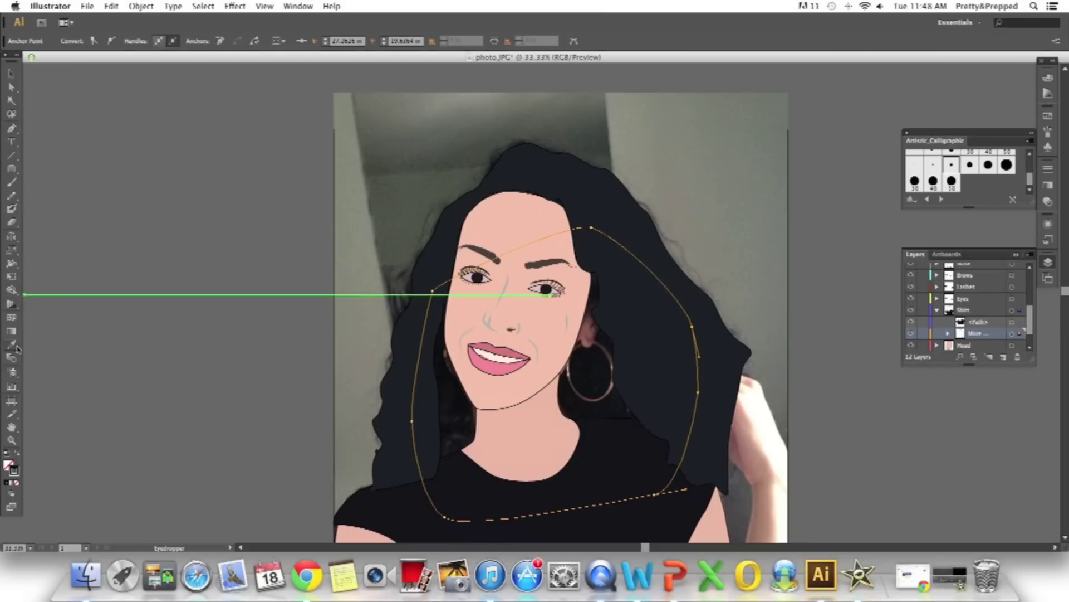
Fill the shape with near-black sampled from the hair beside the neck, and move the More Hair layer below Body
{"action": "key", "text": "i"}
{"action": "left_click", "coordinate": [460, 401]}
{"action": "key", "text": "v"}
{"action": "left_click_drag", "start_coordinate": [975, 333], "coordinate": [982, 341]}
{"action": "left_click", "coordinate": [937, 287]}
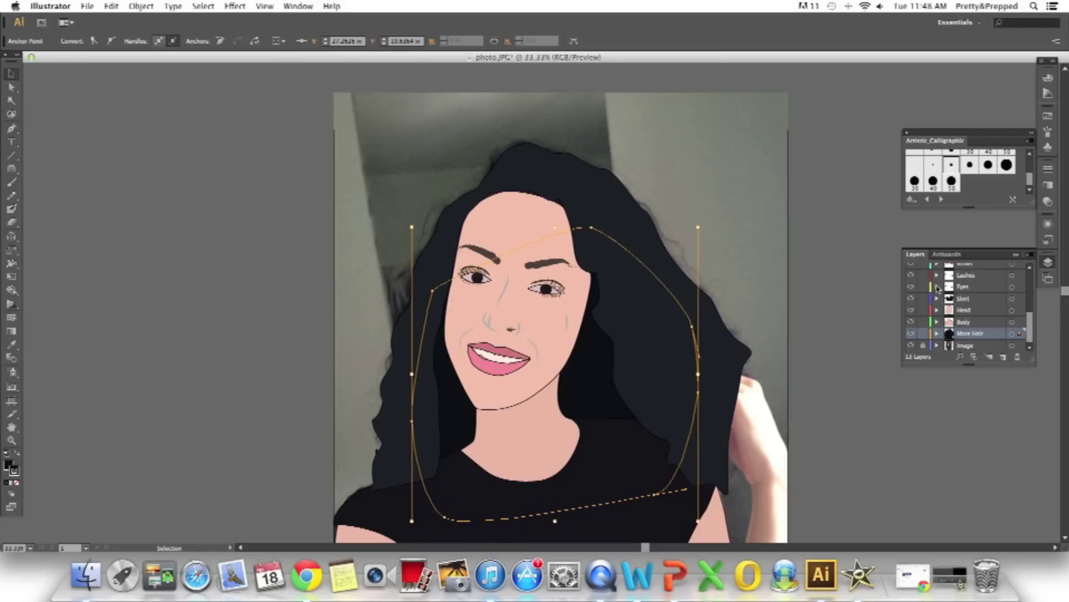
{"action": "left_click", "coordinate": [767, 305]}
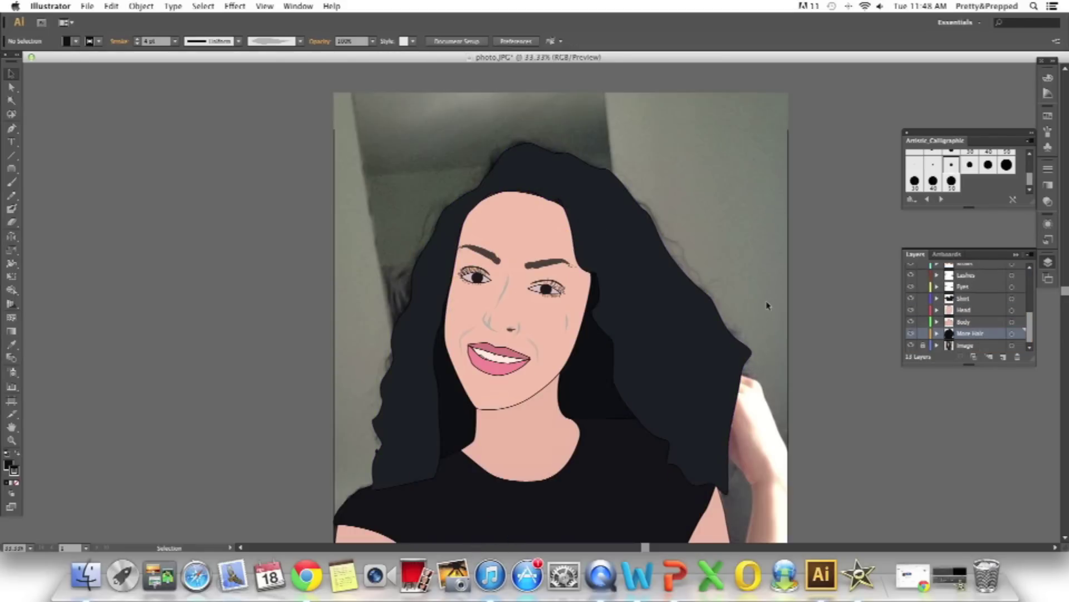
Make the Hair layer active, then paint and undo a trial Artistic_Watercolor stroke down the right side of the hair
{"action": "key", "text": "b"}
{"action": "left_click", "coordinate": [942, 199]}
{"action": "left_click", "coordinate": [964, 159]}
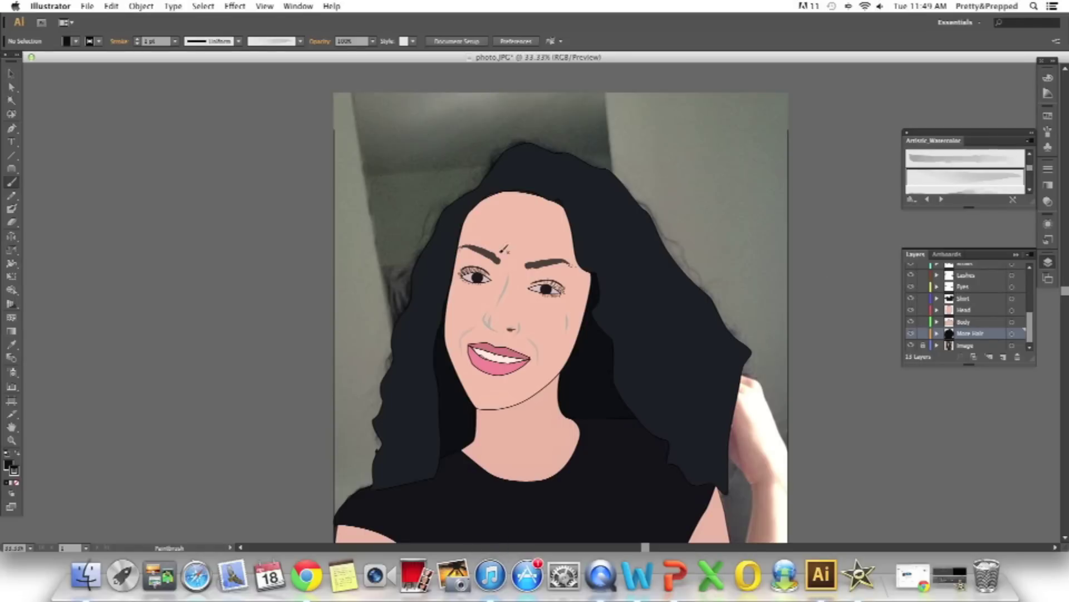
{"action": "left_click", "coordinate": [699, 326], "text": "super"}
{"action": "scroll", "coordinate": [969, 306], "scroll_direction": "up", "scroll_amount": 5}
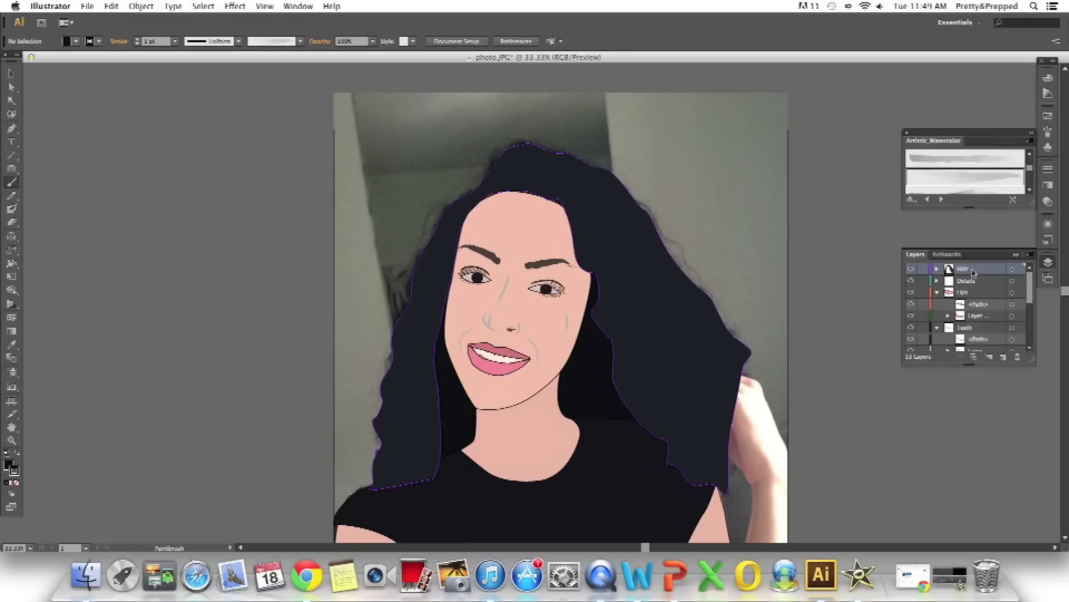
{"action": "left_click", "coordinate": [988, 162]}
{"action": "left_click_drag", "start_coordinate": [562, 175], "coordinate": [675, 347]}
{"action": "key", "text": "ctrl+z"}
Open the Artistic_Ink brush library and paint a thin strand down the right side of the hair with an ink brush
{"action": "left_click", "coordinate": [912, 199]}
{"action": "mouse_move", "coordinate": [940, 222]}
{"action": "left_click", "coordinate": [808, 241]}
{"action": "left_click", "coordinate": [965, 163]}
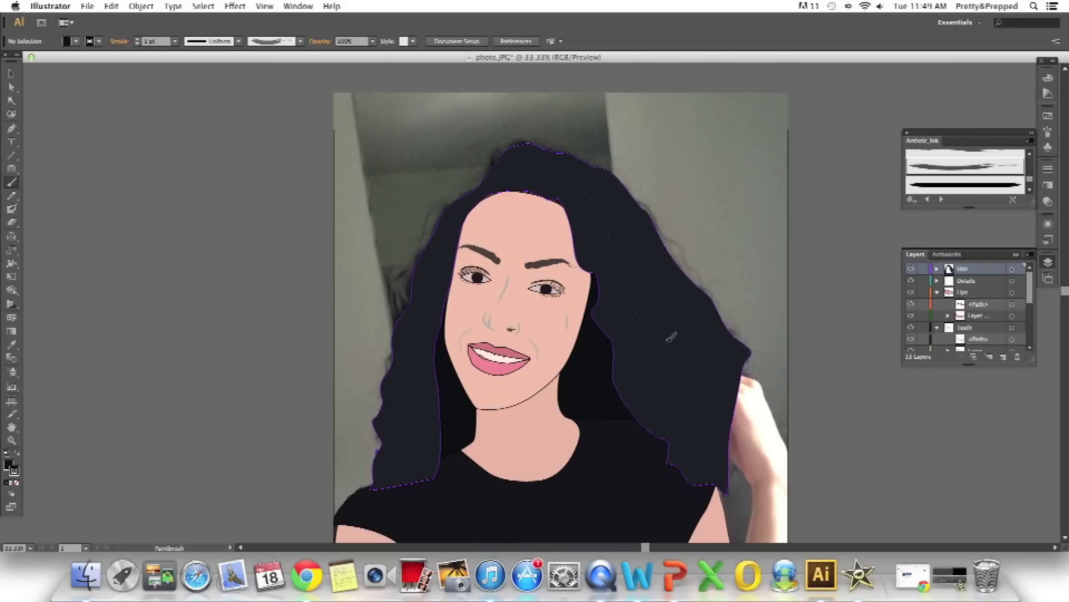
{"action": "key", "text": "super+shift+a"}
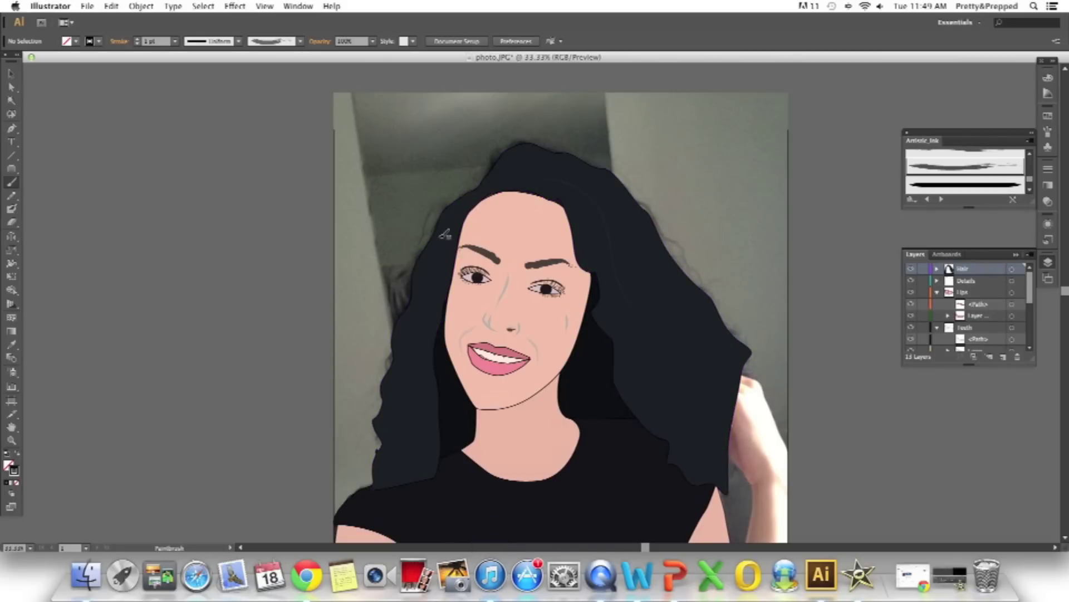
Try painting more thin strands through the hair with another Artistic_Ink brush
{"action": "scroll", "coordinate": [954, 174], "scroll_direction": "down", "scroll_amount": 2}
{"action": "left_click", "coordinate": [954, 177]}
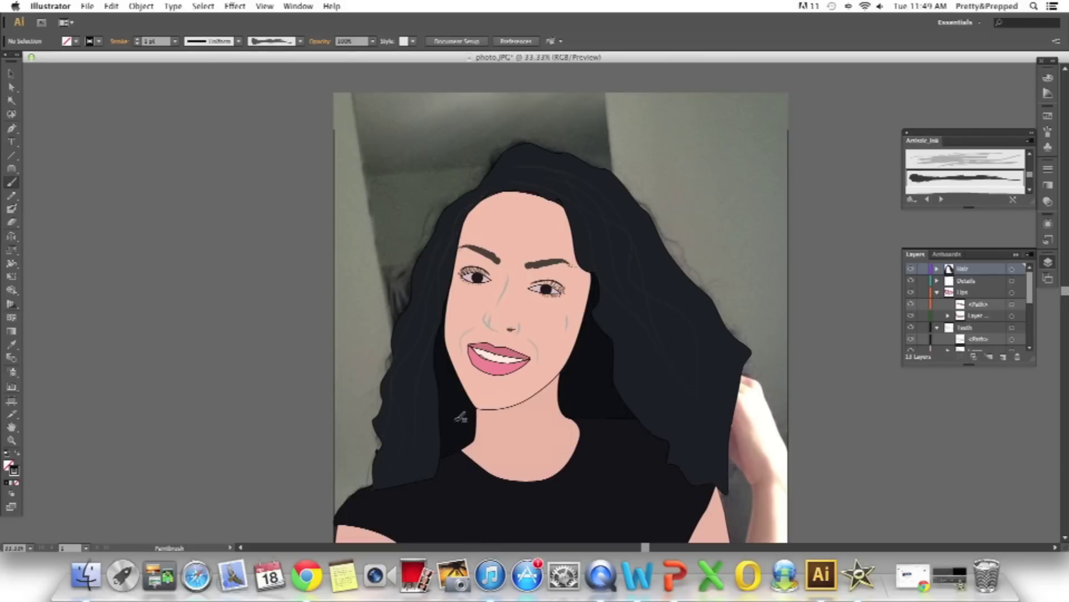
{"action": "key", "text": "shift+x"}
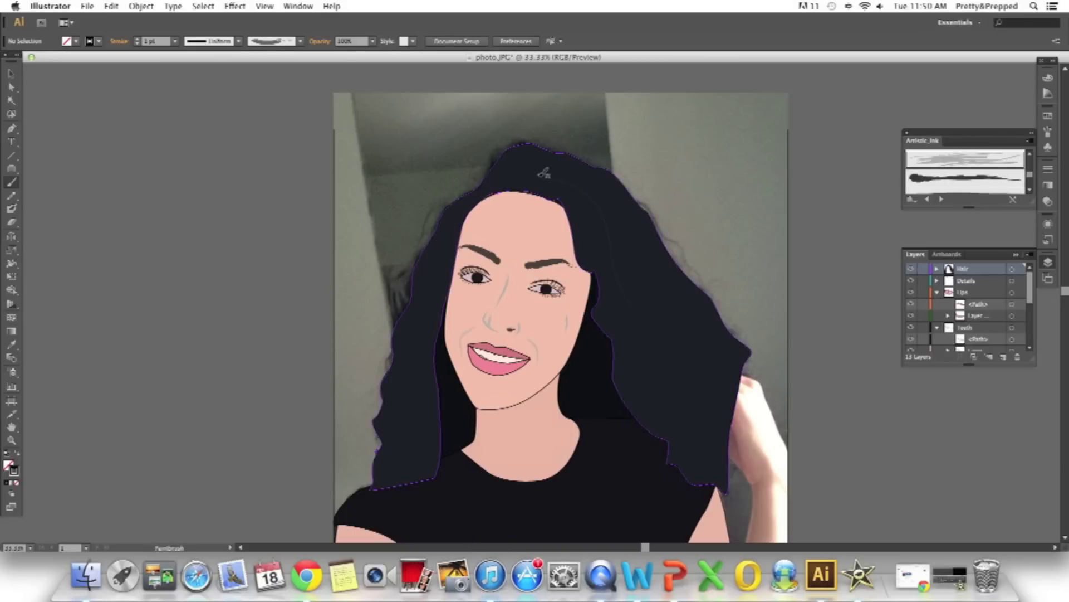
{"action": "left_click_drag", "start_coordinate": [556, 182], "coordinate": [649, 470]}
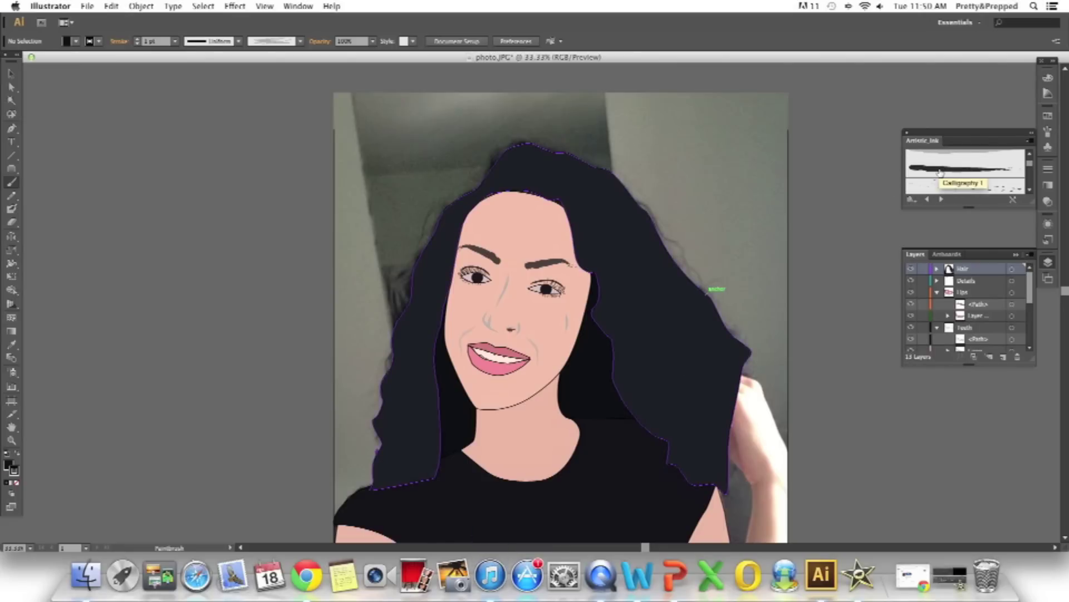
Paint wavy ink-brush strands at reduced opacity from the parting down the right and left sides of the hair
{"action": "left_click", "coordinate": [372, 41]}
{"action": "left_click", "coordinate": [384, 106]}
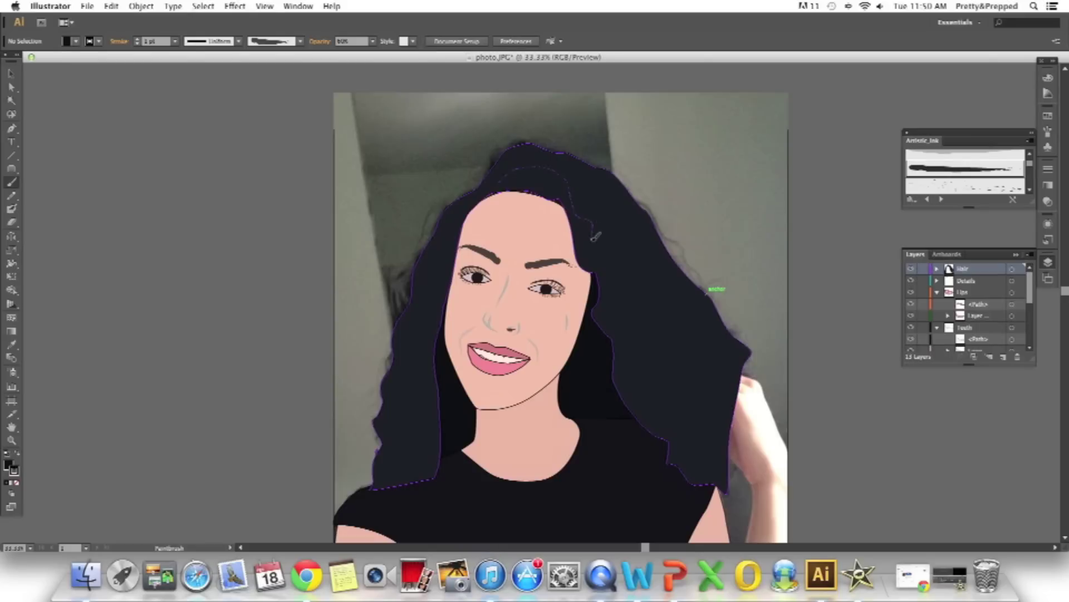
{"action": "key", "text": "shift+x"}
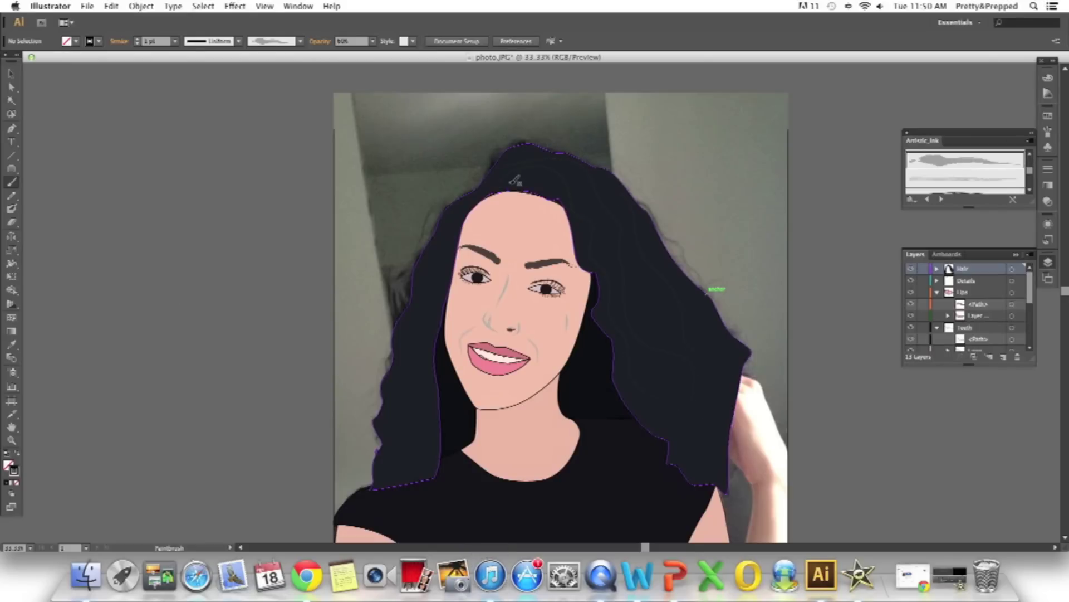
{"action": "left_click_drag", "start_coordinate": [498, 184], "coordinate": [666, 362]}
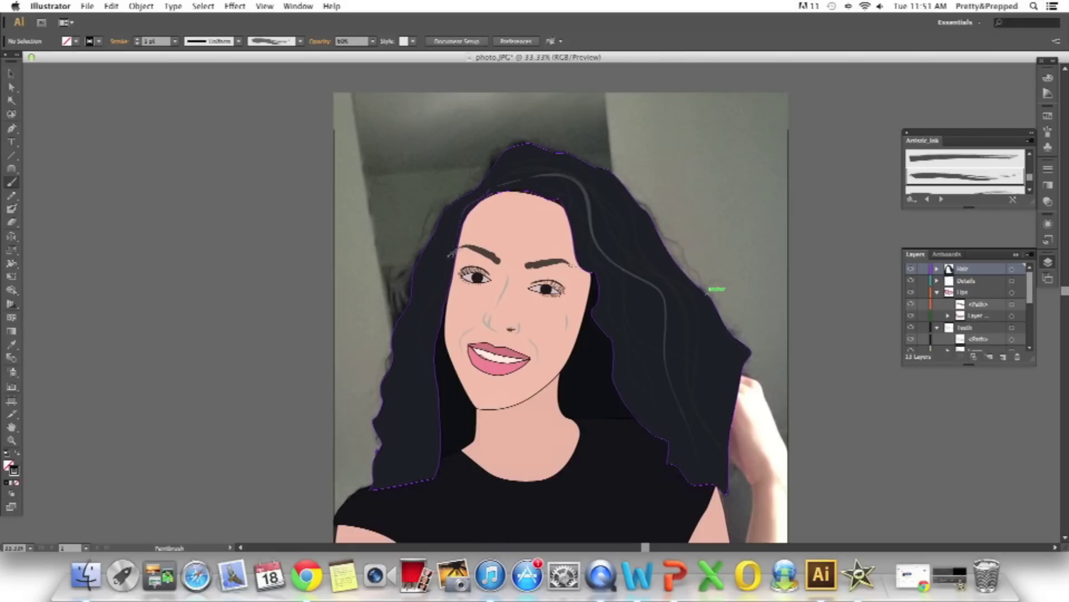
{"action": "left_click_drag", "start_coordinate": [478, 196], "coordinate": [405, 433]}
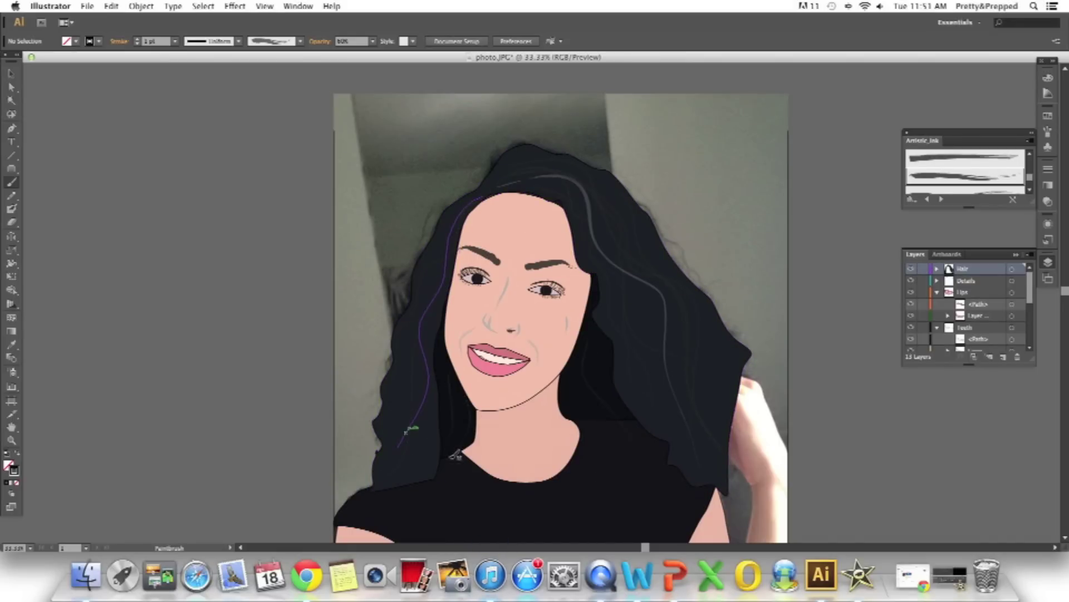
Hide the Image layer that holds the reference photo and switch to the Selection tool
{"action": "scroll", "coordinate": [413, 428], "scroll_direction": "down", "scroll_amount": 3}
{"action": "scroll", "coordinate": [966, 312], "scroll_direction": "down", "scroll_amount": 5}
{"action": "left_click", "coordinate": [911, 345]}
{"action": "key", "text": "v"}
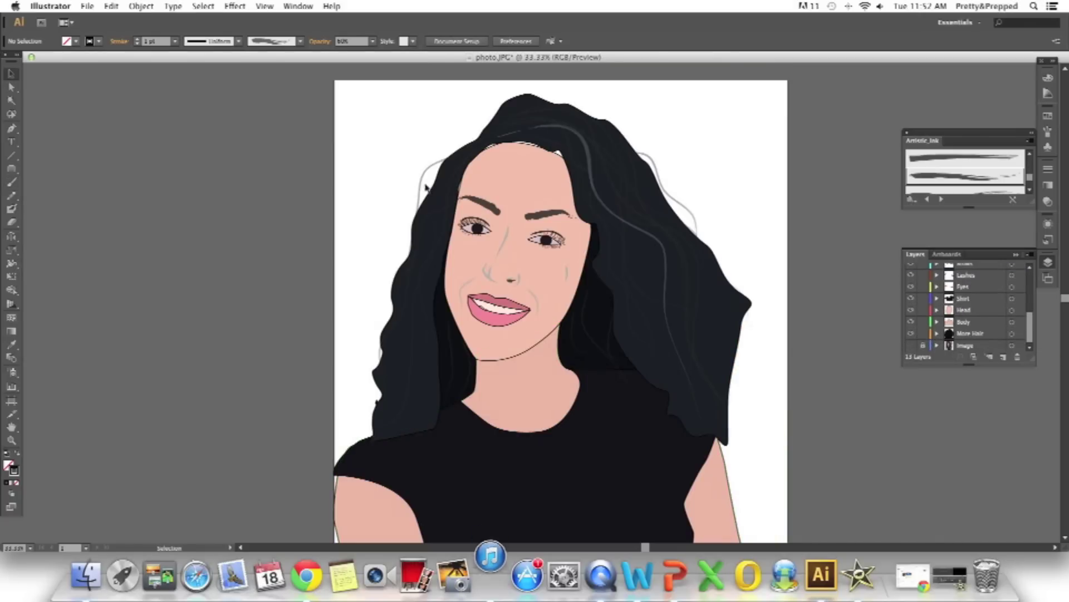
{"action": "scroll", "coordinate": [746, 226], "scroll_direction": "up", "scroll_amount": 2}
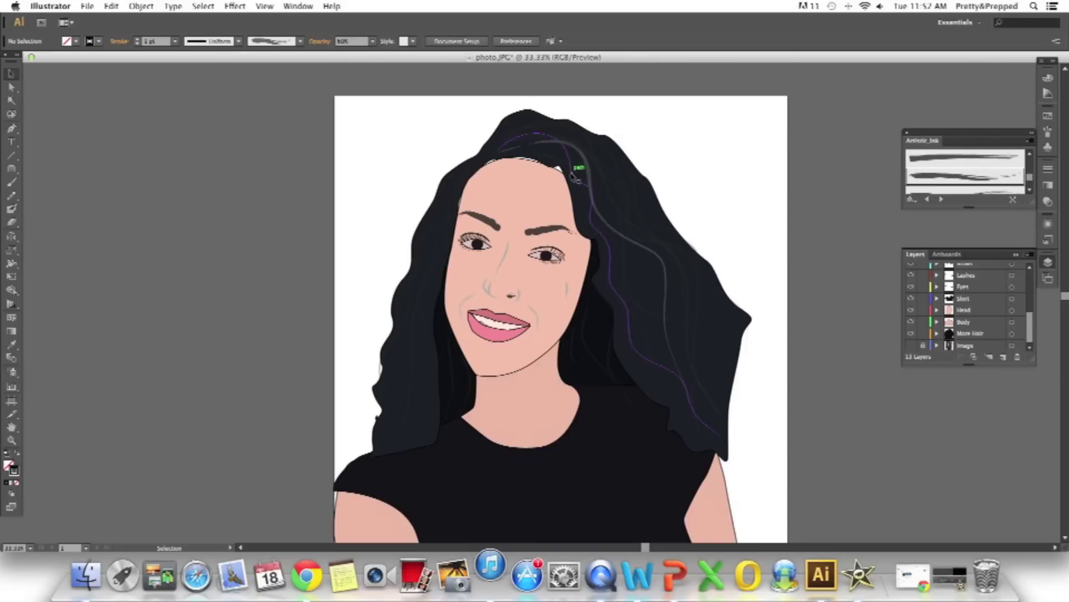
Open the Artistic_ChalkCharcoalPencil brush library and choose a rough charcoal brush for the Paintbrush tool
{"action": "left_click", "coordinate": [11, 182]}
{"action": "left_click", "coordinate": [911, 199]}
{"action": "mouse_move", "coordinate": [946, 220]}
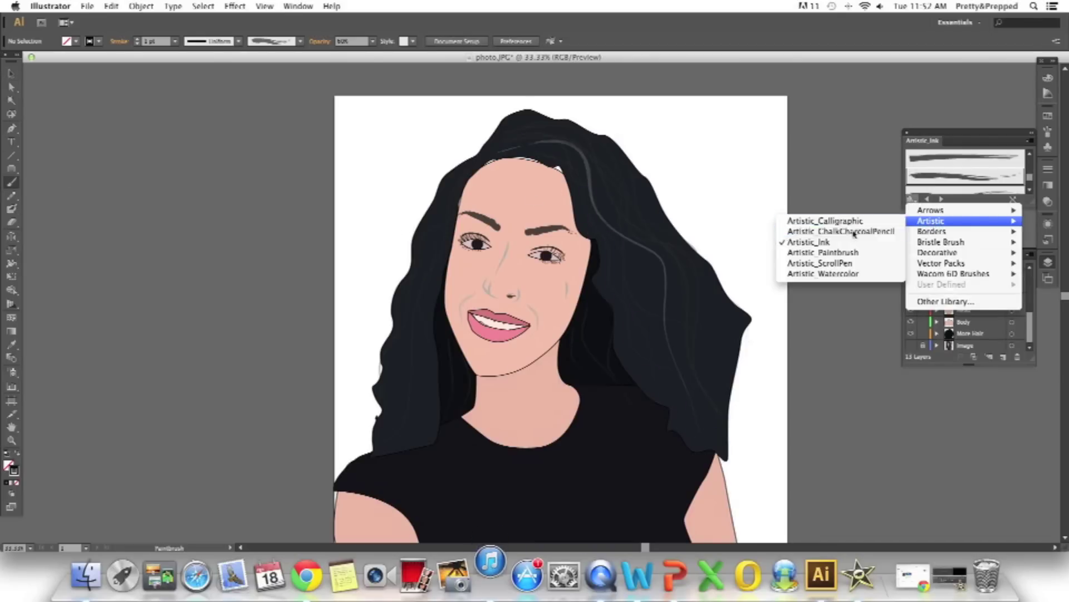
{"action": "left_click", "coordinate": [855, 232]}
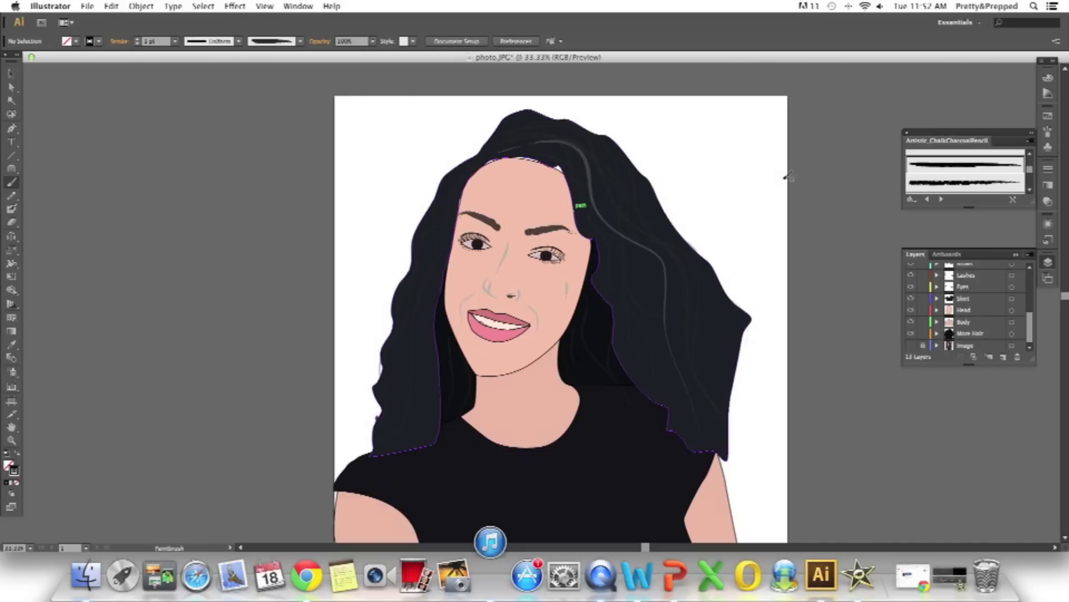
{"action": "scroll", "coordinate": [964, 173], "scroll_direction": "down", "scroll_amount": 2}
{"action": "left_click", "coordinate": [963, 158]}
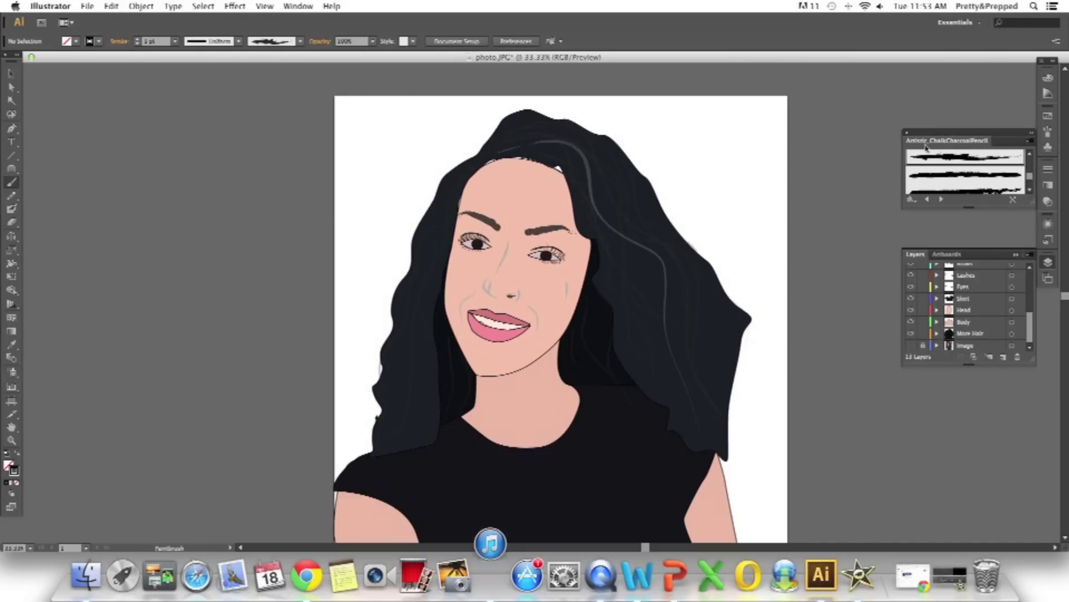
Open the Artistic_Calligraphic brush library and make the More Hair layer active
{"action": "left_click", "coordinate": [912, 198]}
{"action": "left_click", "coordinate": [836, 221]}
{"action": "left_click", "coordinate": [972, 333]}
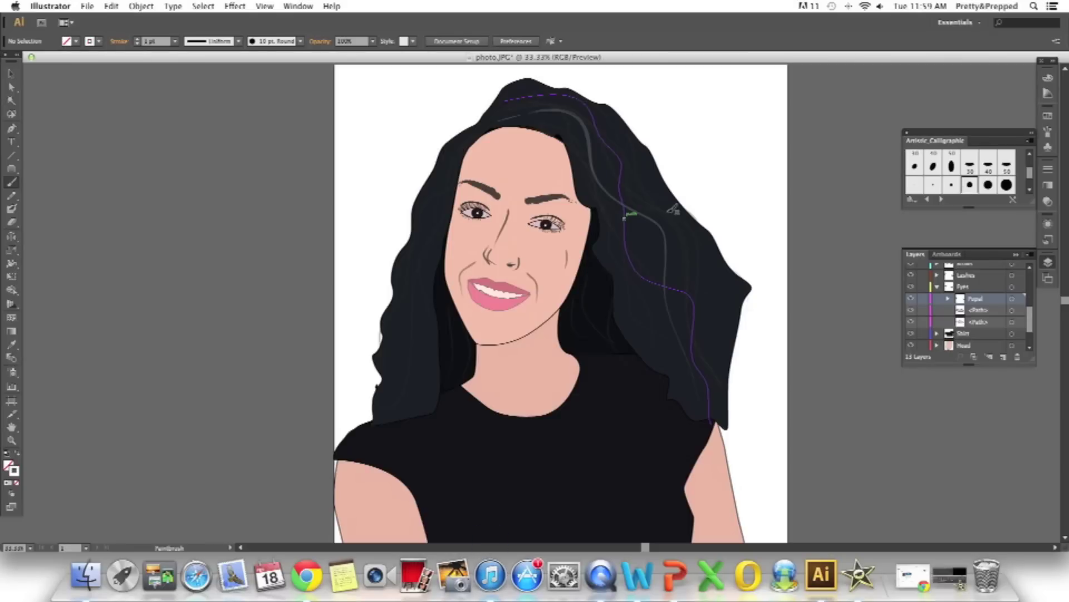
Copy the round white highlight from one pupil onto the pupil of the other eye
{"action": "key", "text": "v"}
{"action": "key", "text": "super+shift+a"}
{"action": "left_click", "coordinate": [478, 215]}
{"action": "left_click", "coordinate": [158, 205]}
{"action": "left_click", "coordinate": [478, 215]}
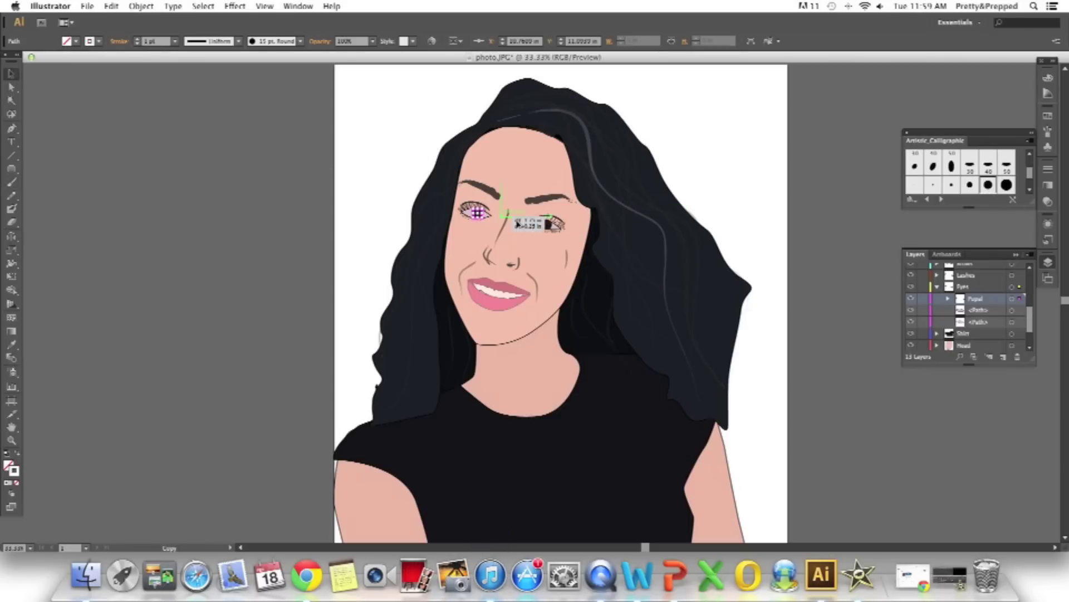
{"action": "key", "text": "super+shift+a"}
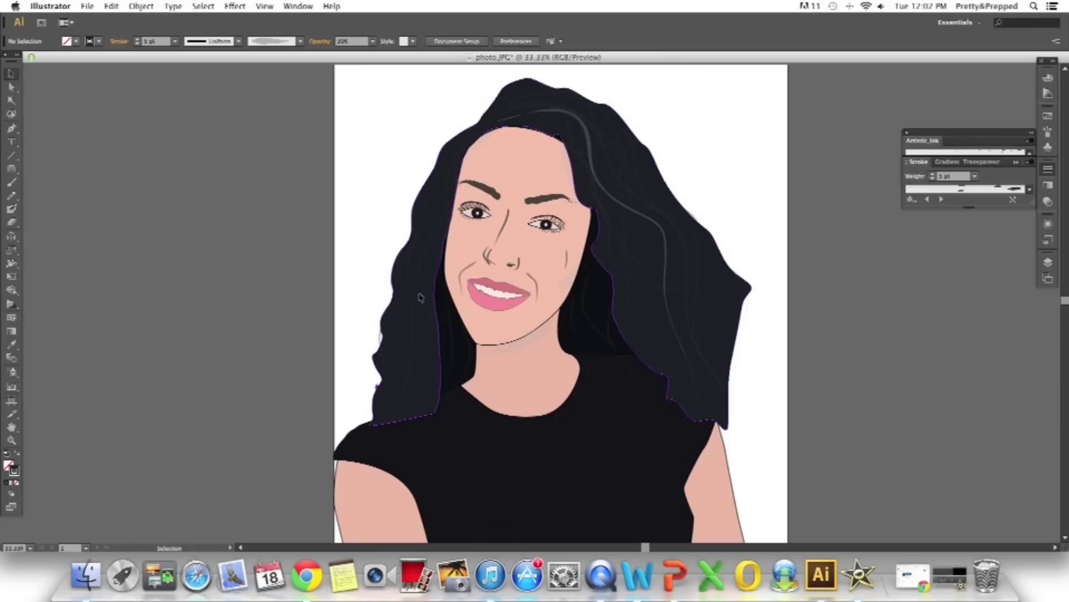
Try a dark blue fill on the front hair shape
{"action": "left_click", "coordinate": [420, 297]}
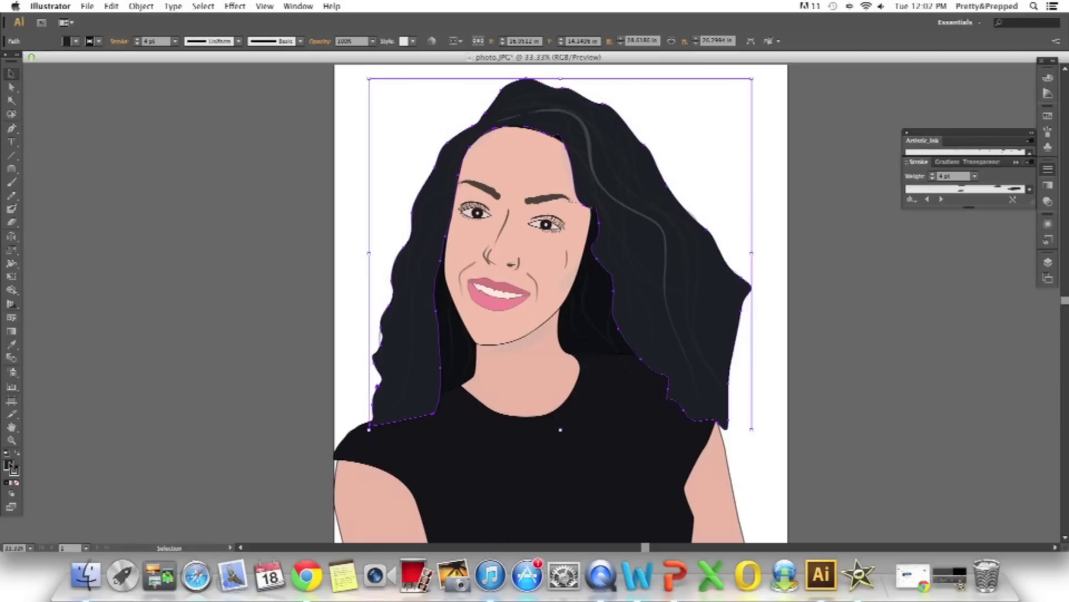
{"action": "double_click", "coordinate": [9, 466]}
{"action": "left_click", "coordinate": [479, 332]}
{"action": "key", "text": "Return"}
{"action": "left_click", "coordinate": [154, 287]}
Try a bright purple fill on the front hair shape
{"action": "left_click", "coordinate": [423, 278]}
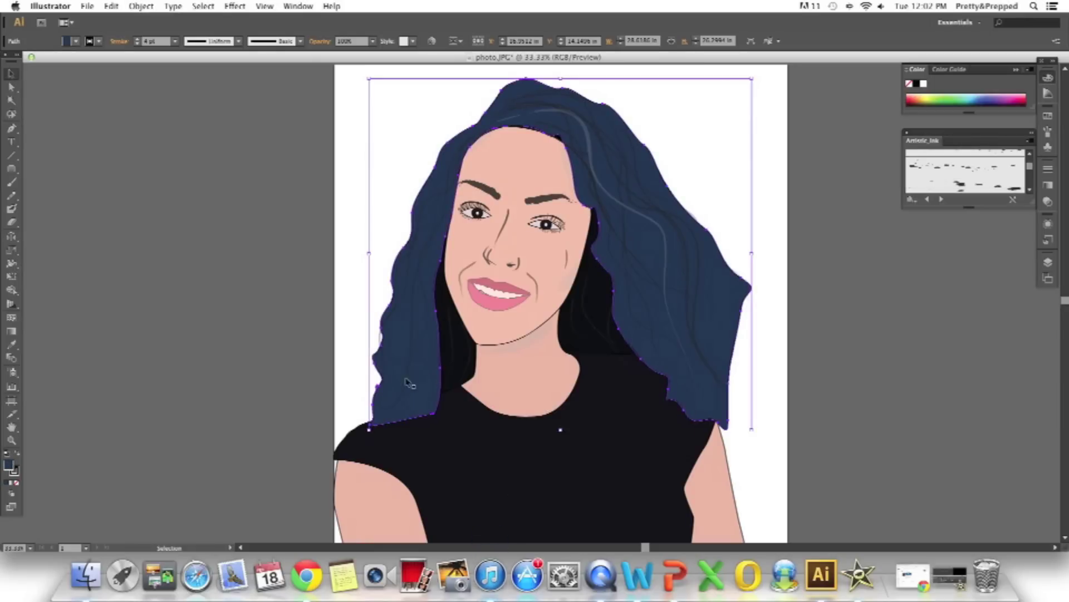
{"action": "double_click", "coordinate": [9, 465]}
{"action": "left_click", "coordinate": [539, 254]}
{"action": "key", "text": "Return"}
{"action": "left_click", "coordinate": [273, 271]}
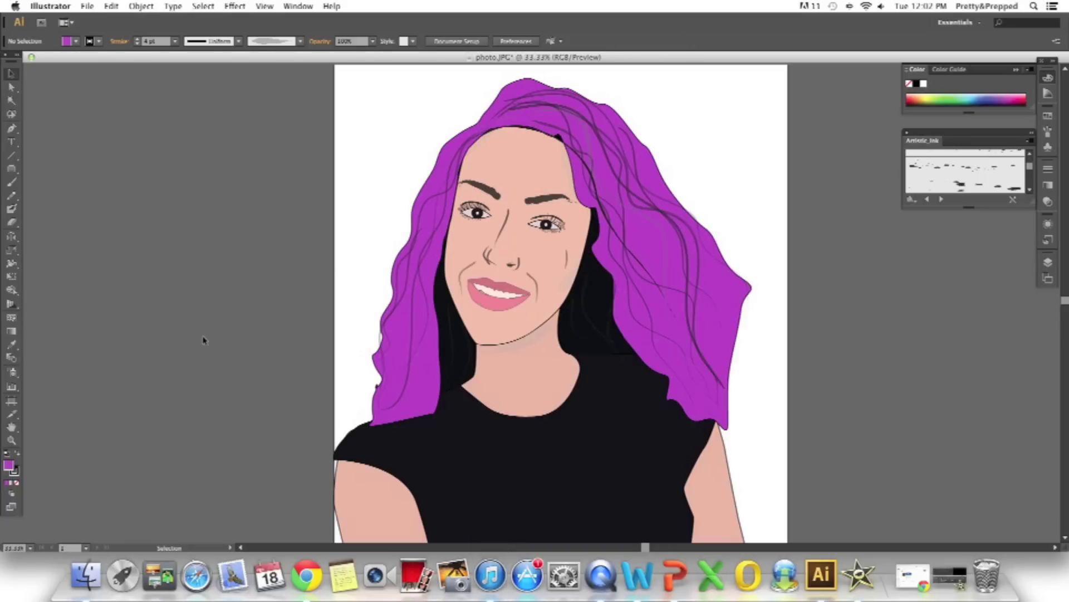
Try a burgundy fill, #631134, on the front hair shape
{"action": "double_click", "coordinate": [8, 465]}
{"action": "type", "text": "631134"}
{"action": "left_click", "coordinate": [637, 240]}
{"action": "left_click", "coordinate": [383, 391]}
{"action": "left_click", "coordinate": [7, 482]}
{"action": "left_click", "coordinate": [191, 363]}
Try to change the front hair fill to the near-black colour #261E22
{"action": "double_click", "coordinate": [8, 462]}
{"action": "left_click", "coordinate": [418, 354]}
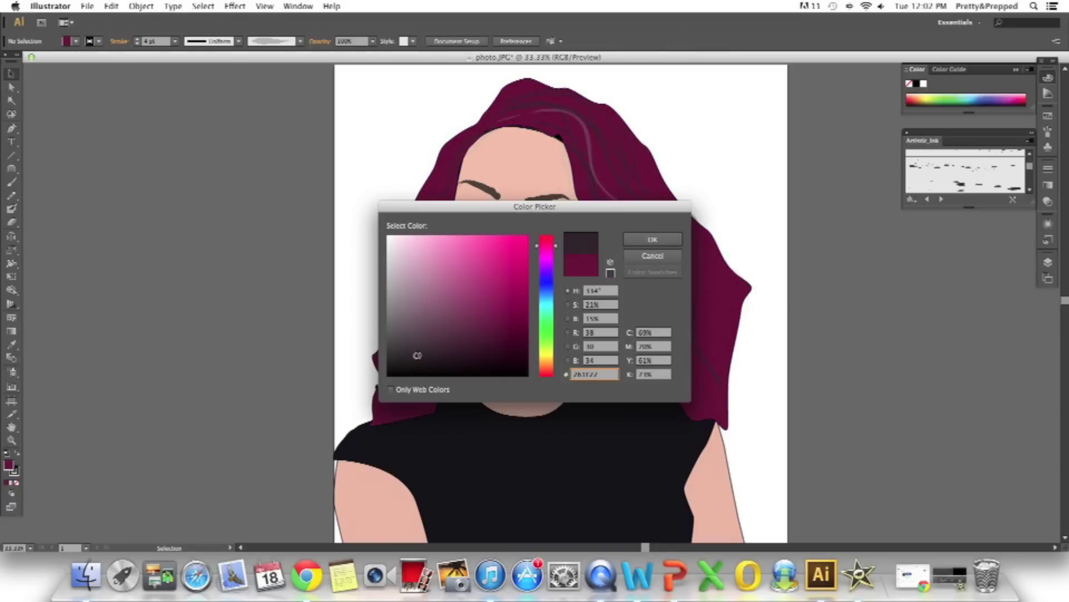
{"action": "left_click", "coordinate": [638, 240]}
Try a dark purple fill, #1E1133, on the front hair shape
{"action": "left_click", "coordinate": [416, 395]}
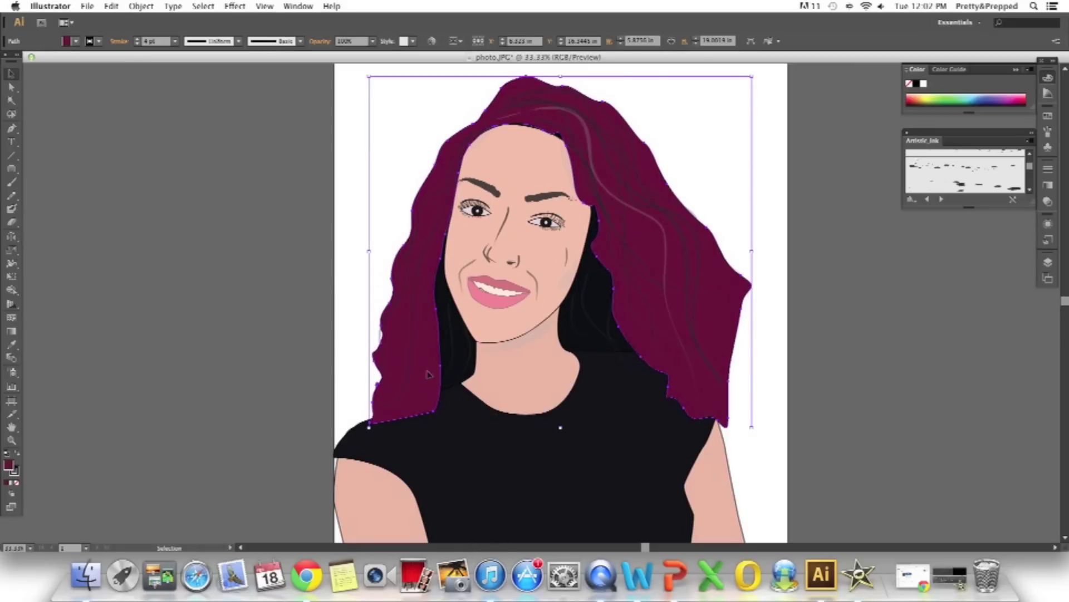
{"action": "double_click", "coordinate": [8, 464]}
{"action": "left_click", "coordinate": [479, 351]}
{"action": "left_click_drag", "start_coordinate": [555, 245], "coordinate": [559, 282]}
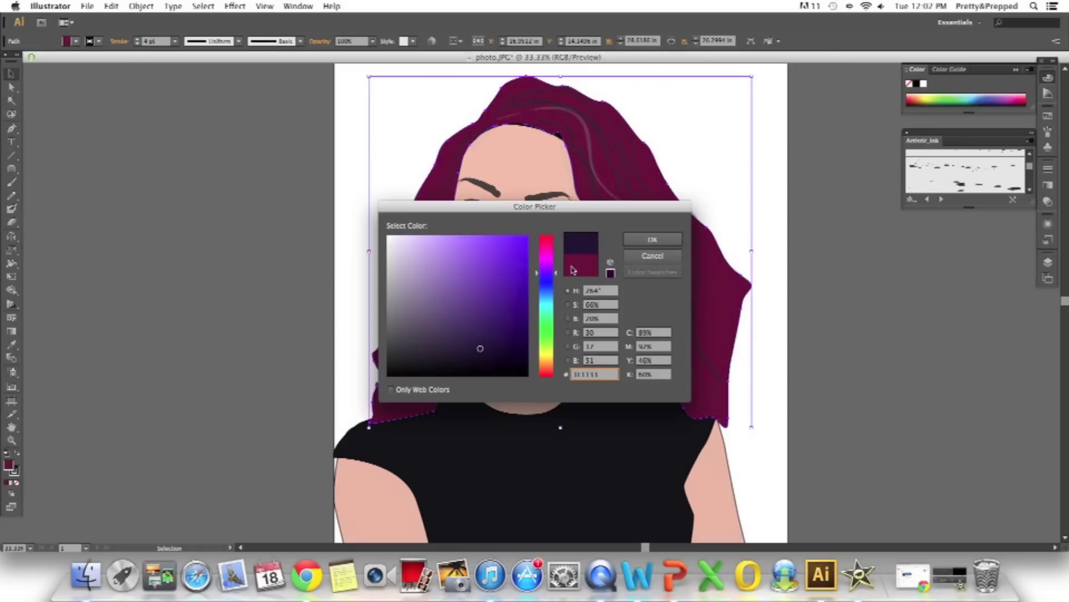
{"action": "key", "text": "Return"}
{"action": "left_click", "coordinate": [205, 257]}
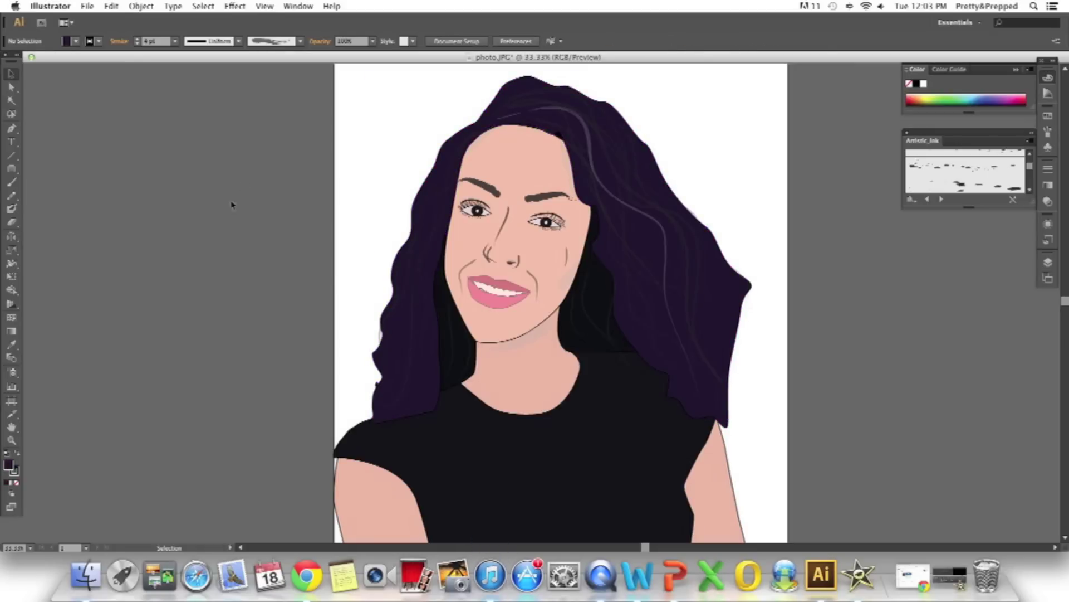
Try to change the front hair fill to a red-based dark brown
{"action": "double_click", "coordinate": [8, 464]}
{"action": "left_click", "coordinate": [484, 355]}
{"action": "left_click_drag", "start_coordinate": [559, 282], "coordinate": [554, 379]}
{"action": "left_click", "coordinate": [653, 238]}
Select the front hair shape and fill it with a very dark brown
{"action": "left_click", "coordinate": [559, 425]}
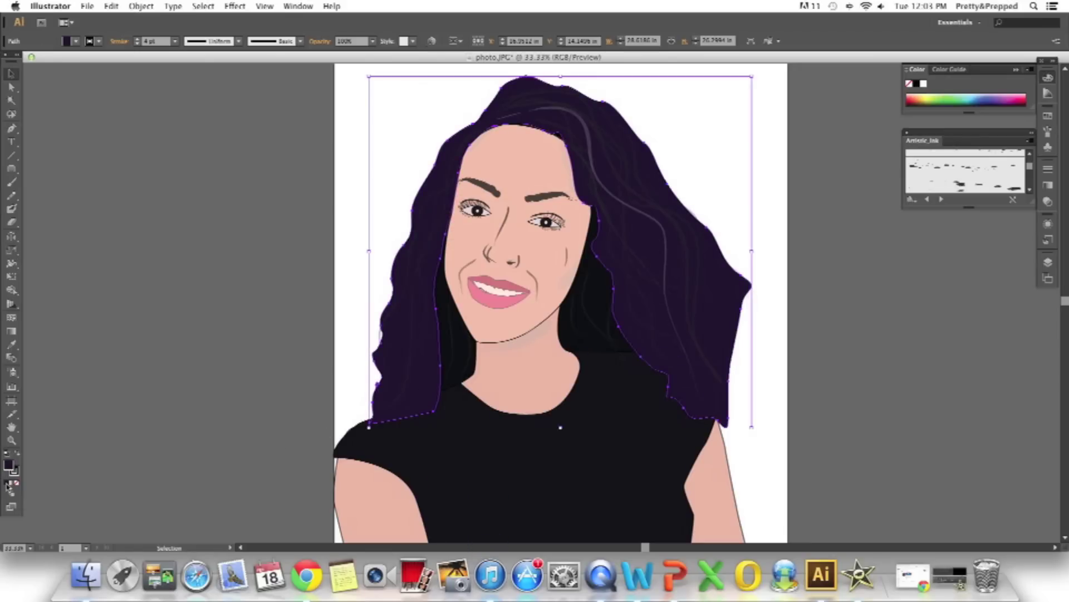
{"action": "double_click", "coordinate": [7, 463]}
{"action": "left_click_drag", "start_coordinate": [559, 282], "coordinate": [556, 375]}
{"action": "left_click", "coordinate": [491, 360]}
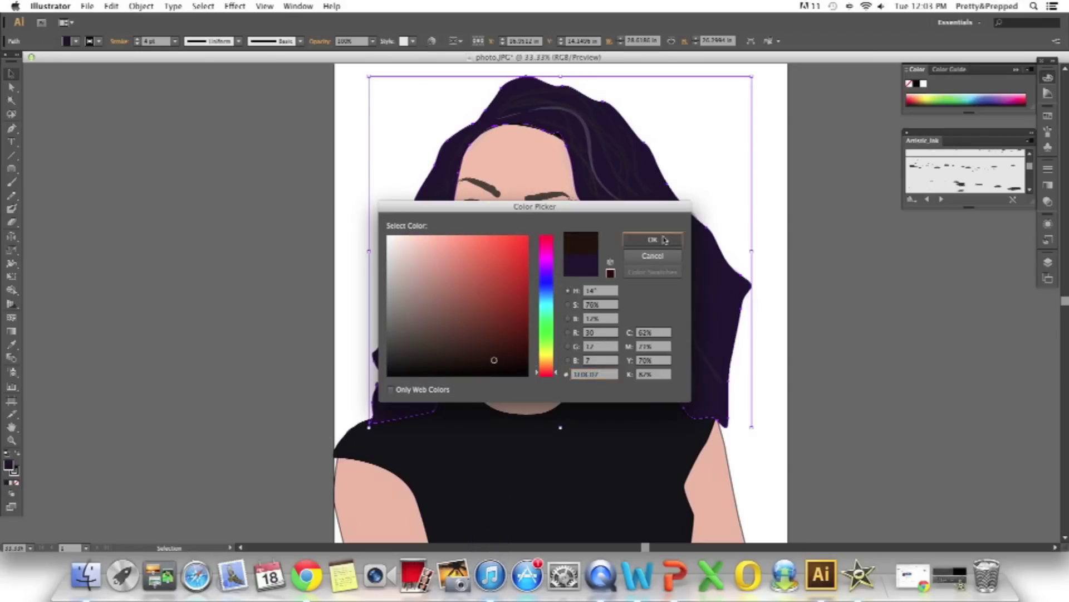
{"action": "left_click", "coordinate": [653, 239]}
{"action": "left_click", "coordinate": [118, 237]}
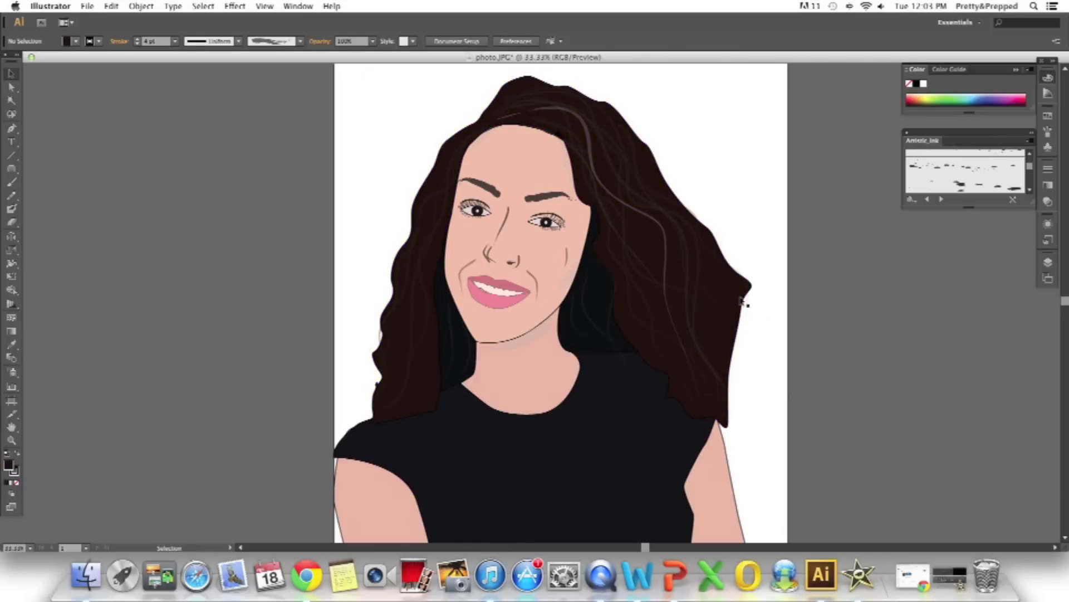
{"action": "scroll", "coordinate": [188, 261], "scroll_direction": "down", "scroll_amount": 2}
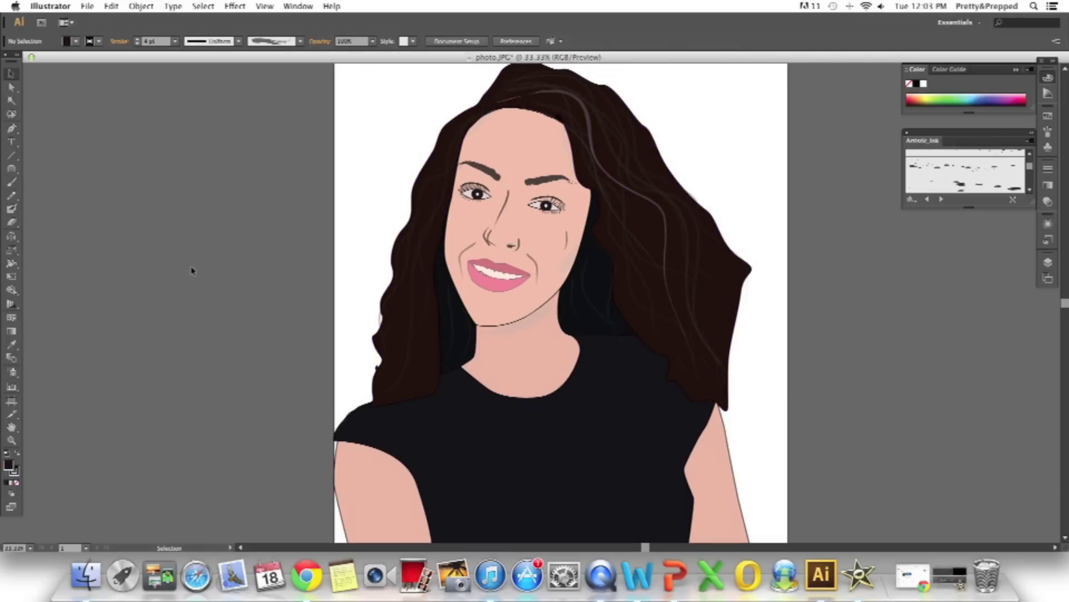
Make the Pupil sublayer of Eyes active and choose the soft tapered brush from the Artistic_Ink library
{"action": "left_click", "coordinate": [648, 377]}
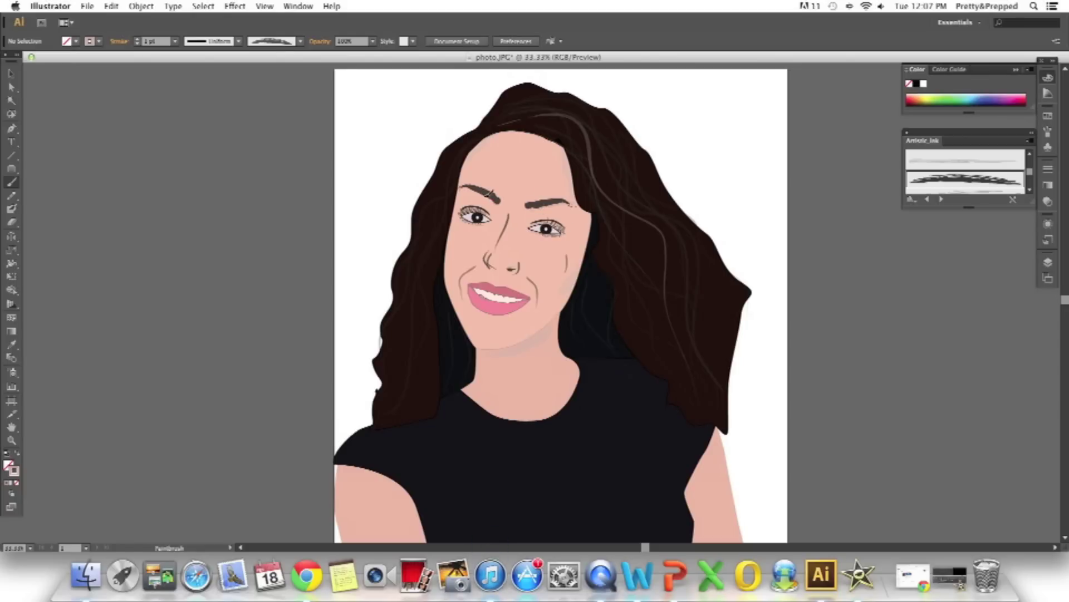
{"action": "scroll", "coordinate": [956, 171], "scroll_direction": "down", "scroll_amount": 3}
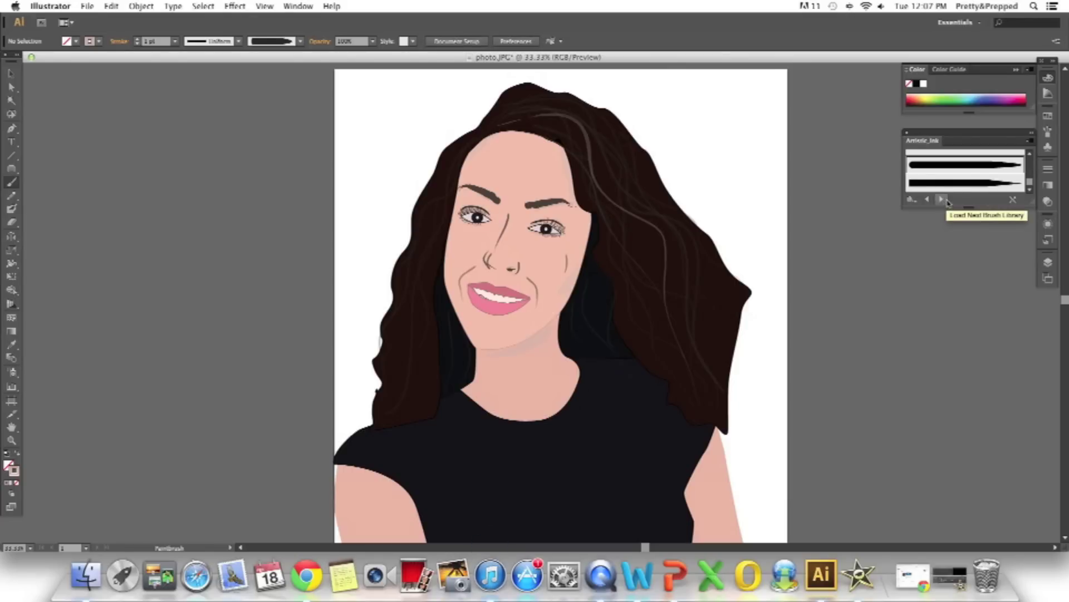
{"action": "left_click", "coordinate": [1048, 262]}
{"action": "scroll", "coordinate": [972, 289], "scroll_direction": "up", "scroll_amount": 2}
{"action": "left_click", "coordinate": [975, 286]}
{"action": "scroll", "coordinate": [940, 174], "scroll_direction": "up", "scroll_amount": 2}
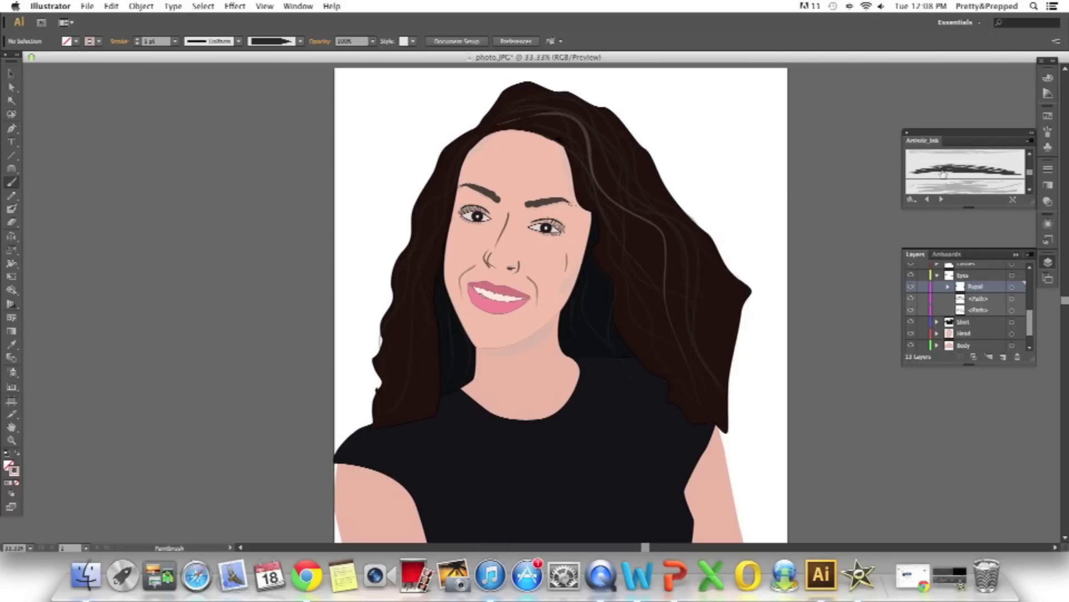
{"action": "scroll", "coordinate": [975, 177], "scroll_direction": "up", "scroll_amount": 3}
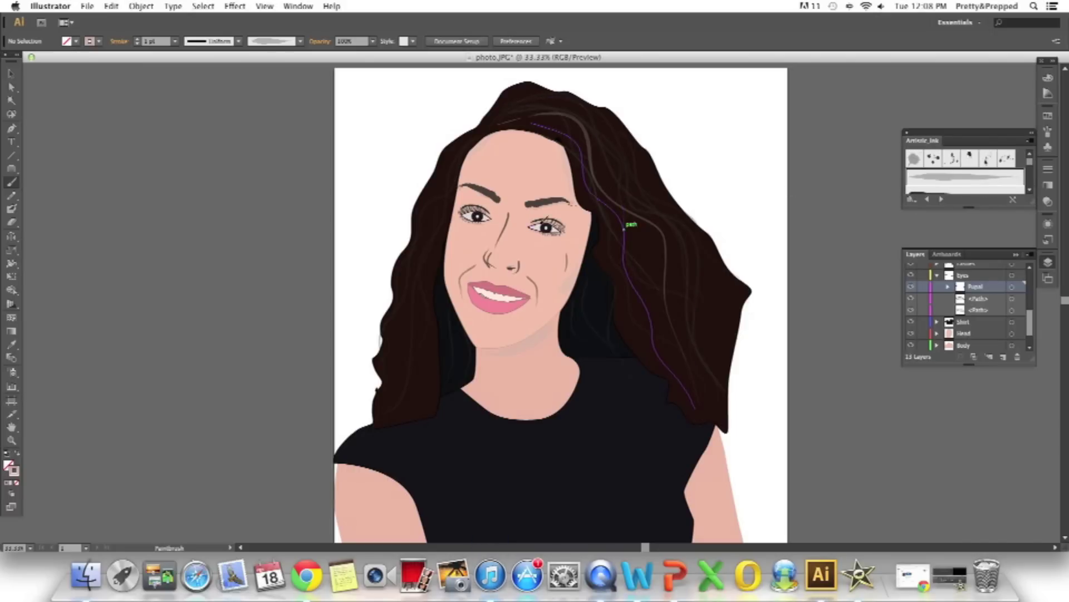
{"action": "scroll", "coordinate": [577, 226], "scroll_direction": "down", "scroll_amount": 5}
{"action": "scroll", "coordinate": [491, 156], "scroll_direction": "up", "scroll_amount": 2}
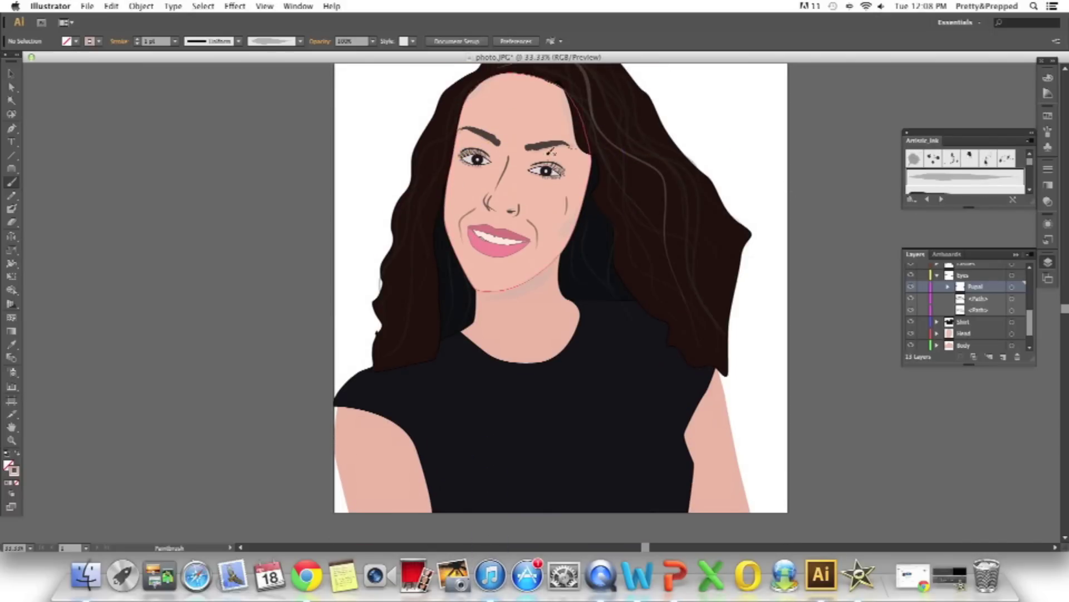
Select the outer curve of the nostril on the nose's near side and reduce its stroke weight
{"action": "key", "text": "a"}
{"action": "left_click", "coordinate": [490, 200]}
{"action": "scroll", "coordinate": [496, 234], "scroll_direction": "up", "scroll_amount": 6}
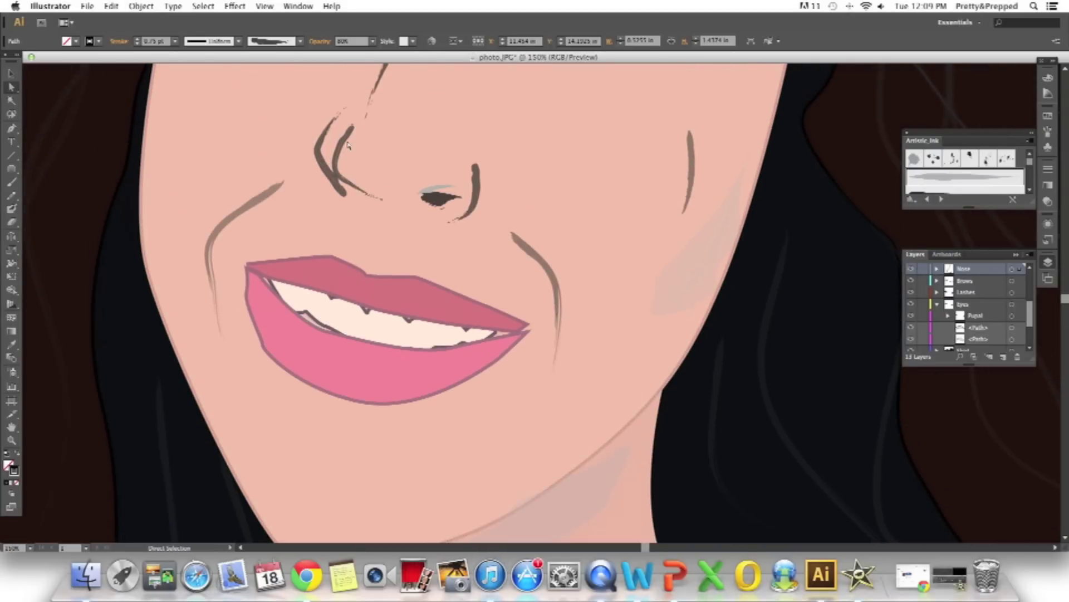
{"action": "left_click", "coordinate": [346, 182]}
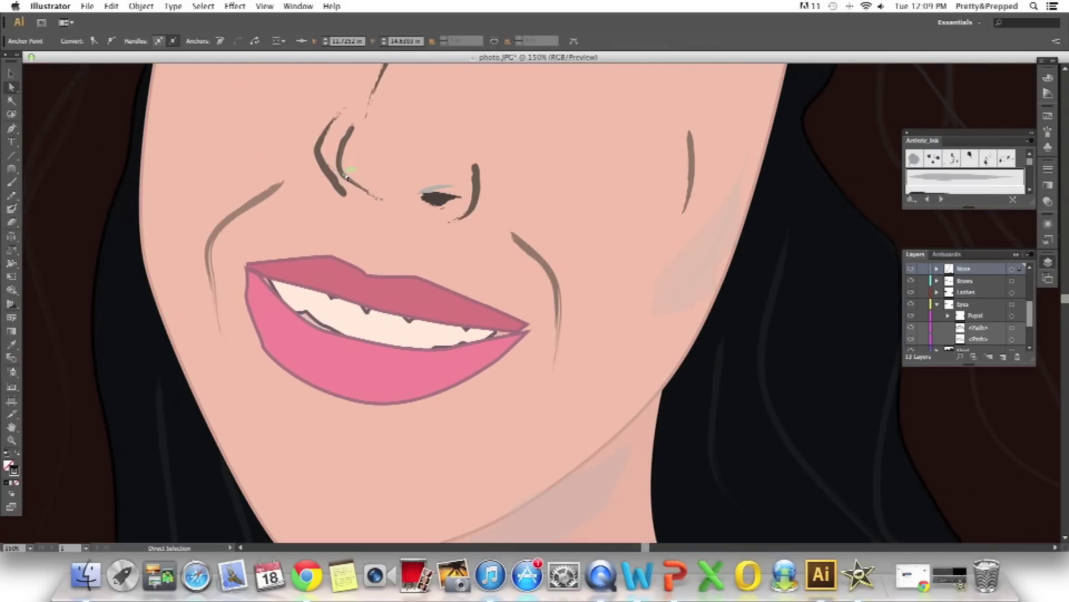
{"action": "key", "text": "v"}
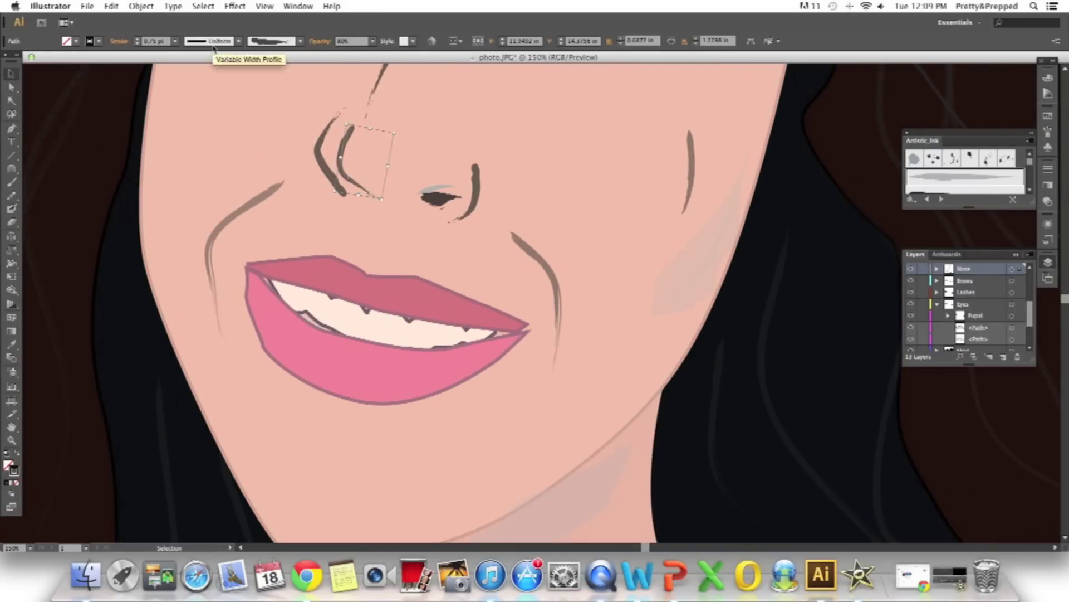
{"action": "left_click", "coordinate": [327, 170]}
{"action": "left_click", "coordinate": [174, 41]}
{"action": "left_click", "coordinate": [316, 160]}
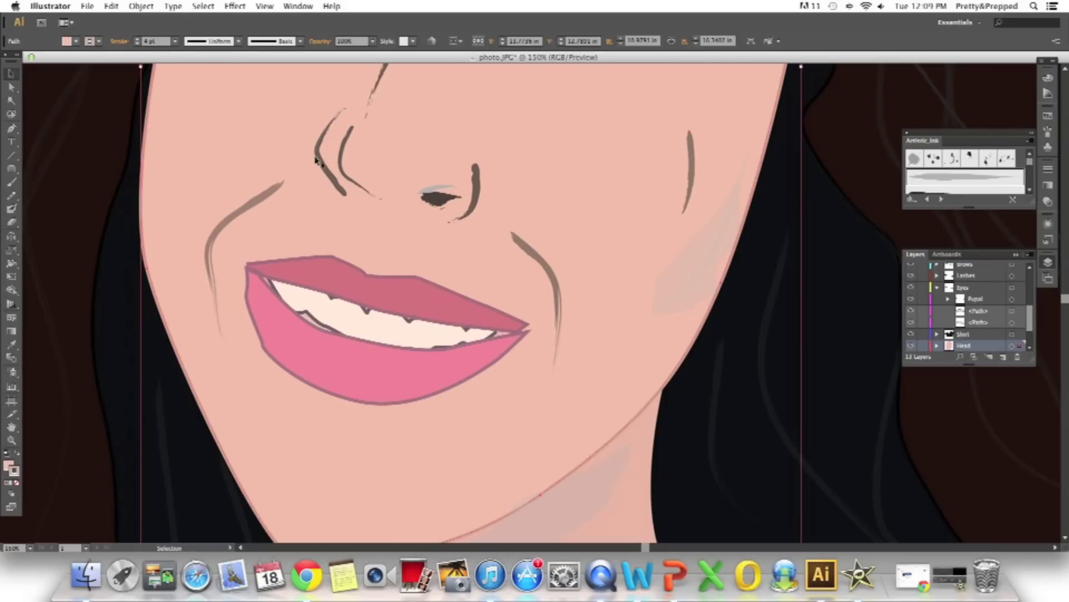
Reshape the outer nostril curve by moving its anchor points closer to the inner nostril line
{"action": "left_click", "coordinate": [341, 193]}
{"action": "key", "text": "a"}
{"action": "left_click_drag", "start_coordinate": [317, 164], "coordinate": [311, 161]}
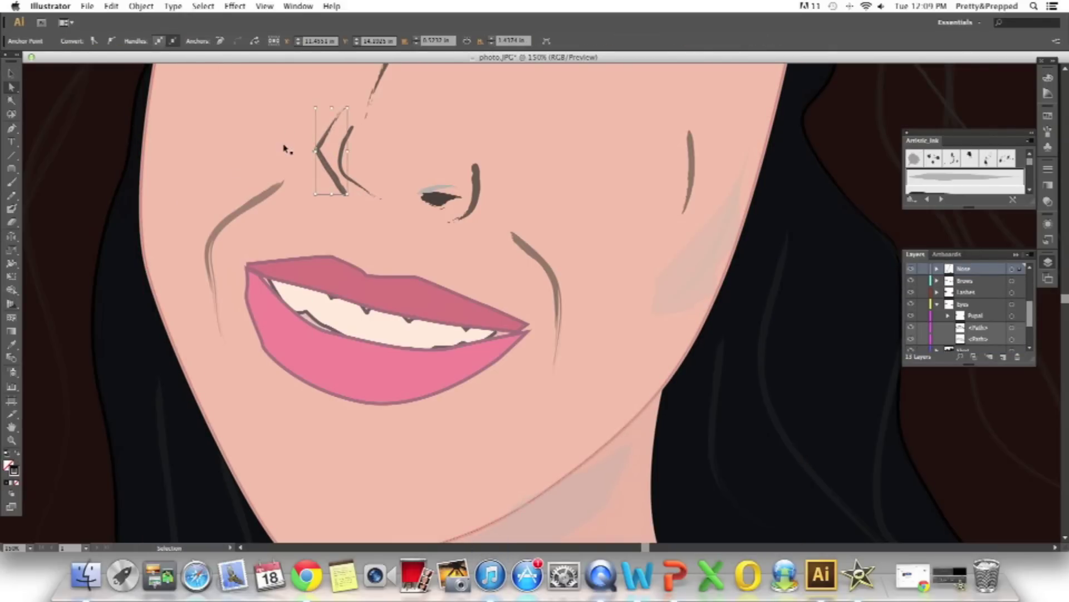
{"action": "left_click_drag", "start_coordinate": [316, 149], "coordinate": [323, 153]}
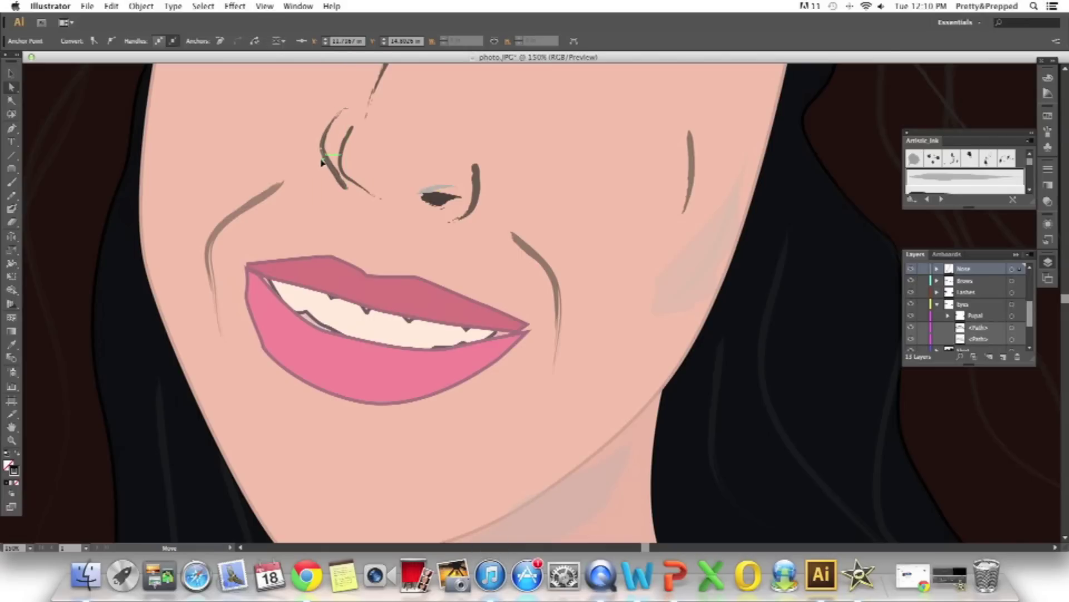
{"action": "left_click", "coordinate": [333, 138]}
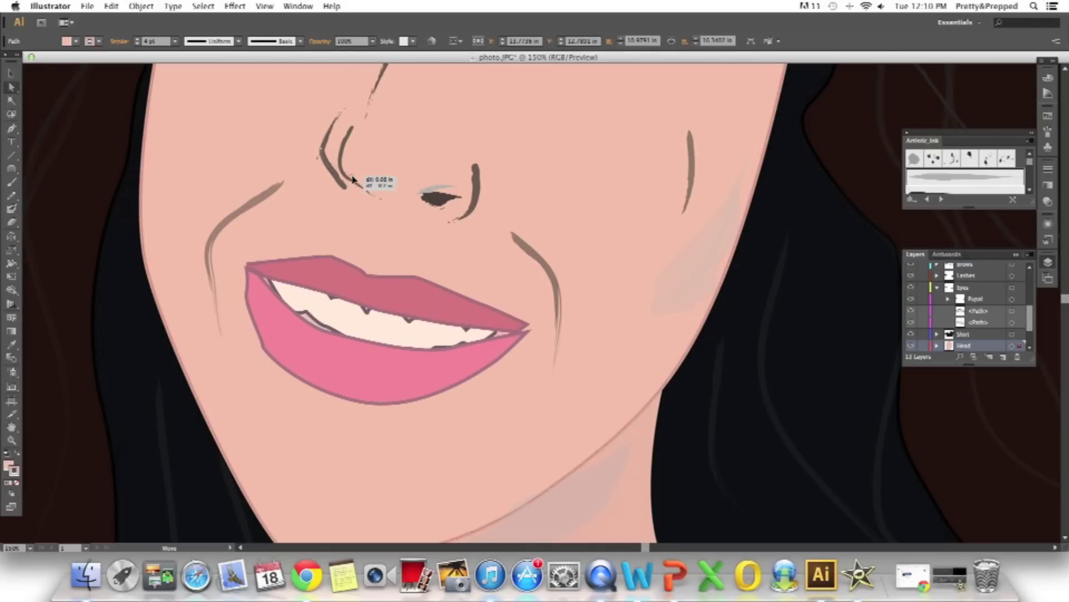
{"action": "left_click_drag", "start_coordinate": [332, 179], "coordinate": [333, 179]}
Select the teeth and soften their outline with a 2 pt stroke and reduced opacity
{"action": "key", "text": "super+minus"}
{"action": "key", "text": "super+minus"}
{"action": "key", "text": "super+minus"}
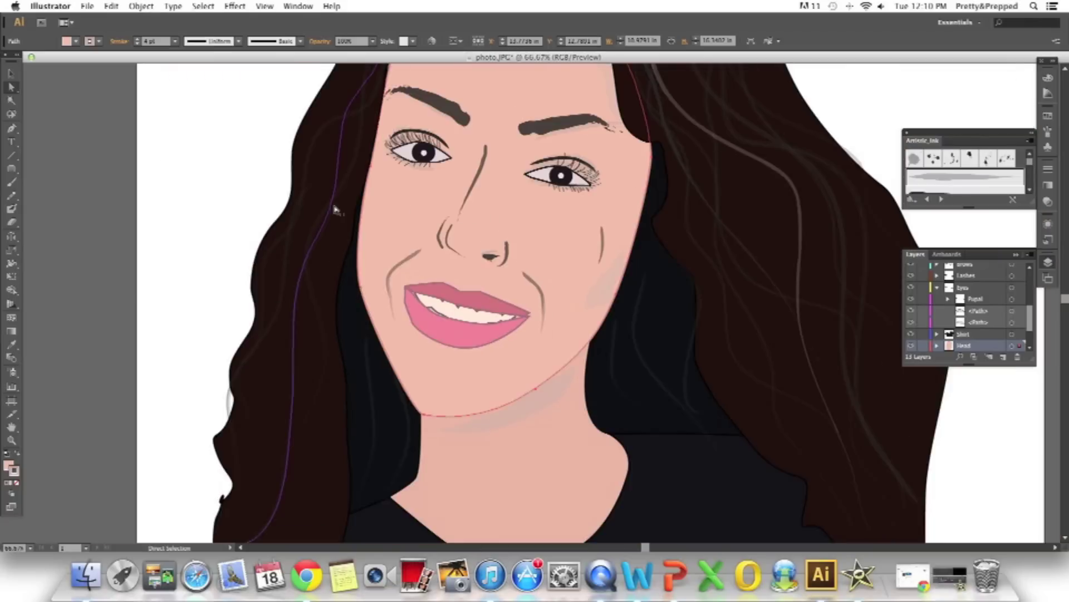
{"action": "key", "text": "super+minus"}
{"action": "left_click", "coordinate": [494, 360]}
{"action": "key", "text": "super+plus"}
{"action": "key", "text": "super+plus"}
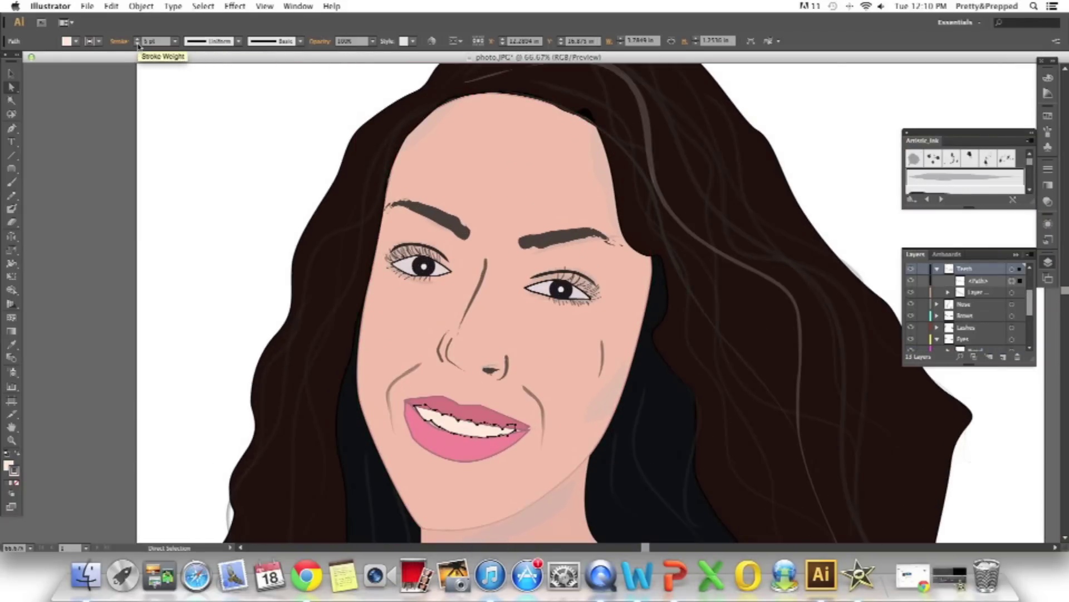
{"action": "left_click", "coordinate": [259, 171]}
{"action": "left_click", "coordinate": [439, 425]}
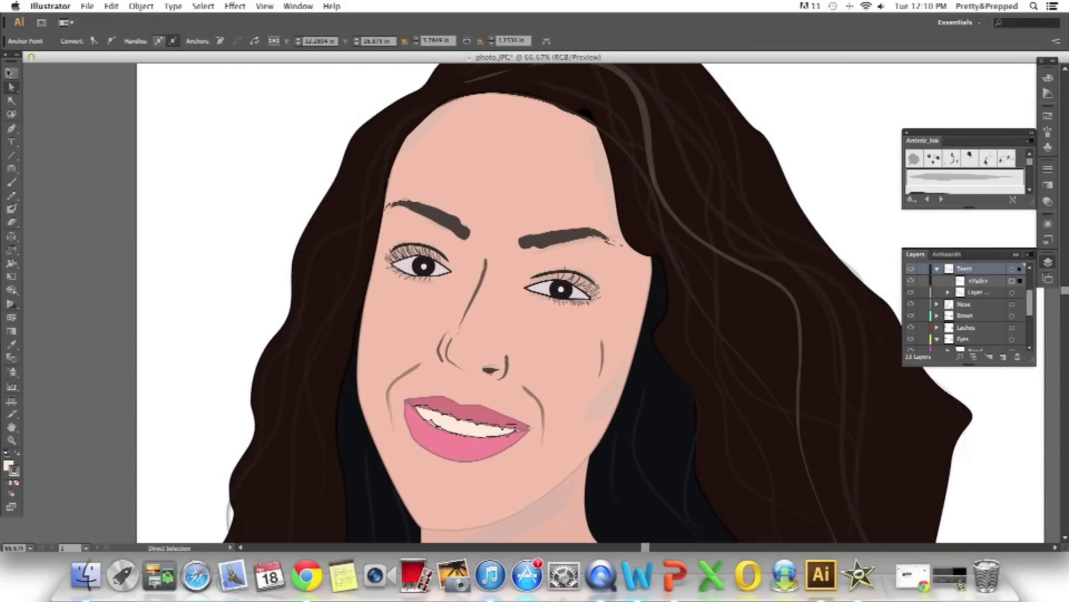
{"action": "left_click", "coordinate": [154, 153]}
{"action": "left_click", "coordinate": [372, 41]}
{"action": "left_click", "coordinate": [299, 154]}
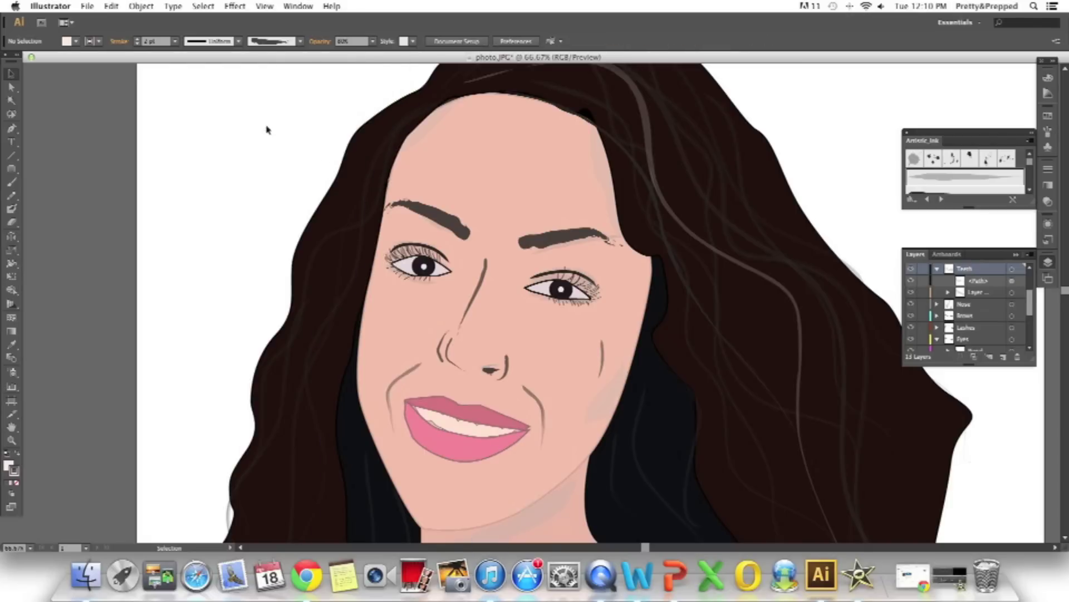
Select the pupil shapes in both eyes, down to their individual anchor points
{"action": "left_click", "coordinate": [567, 295]}
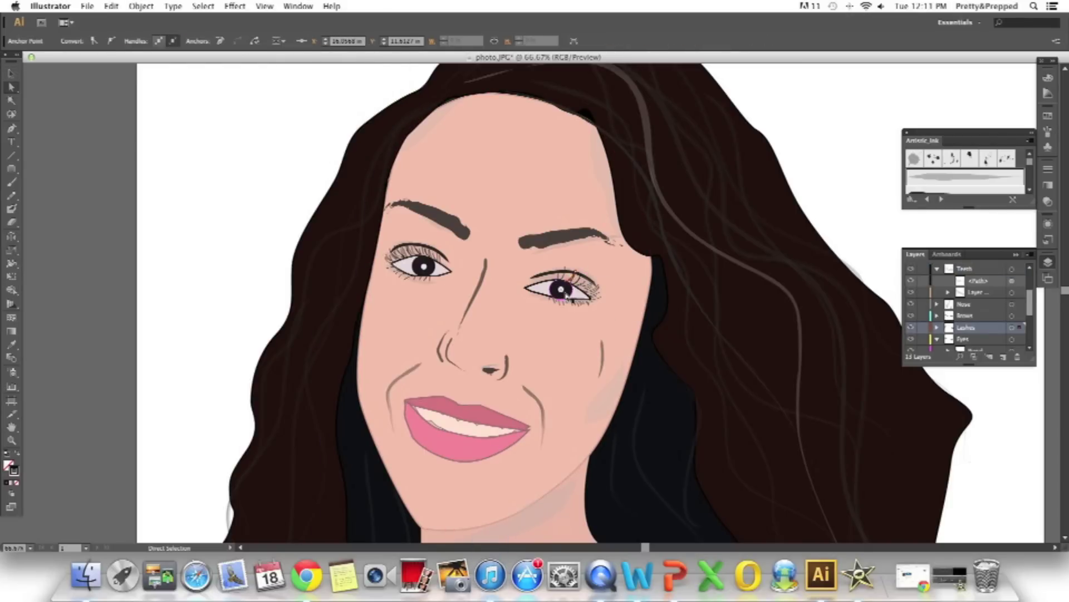
{"action": "left_click", "coordinate": [564, 288]}
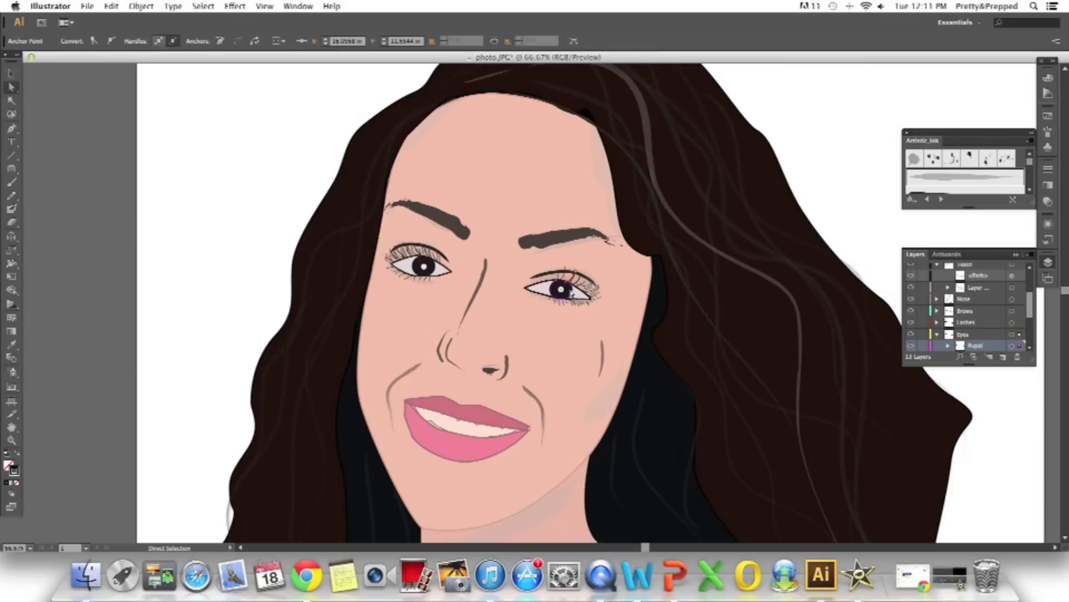
{"action": "left_click", "coordinate": [423, 266]}
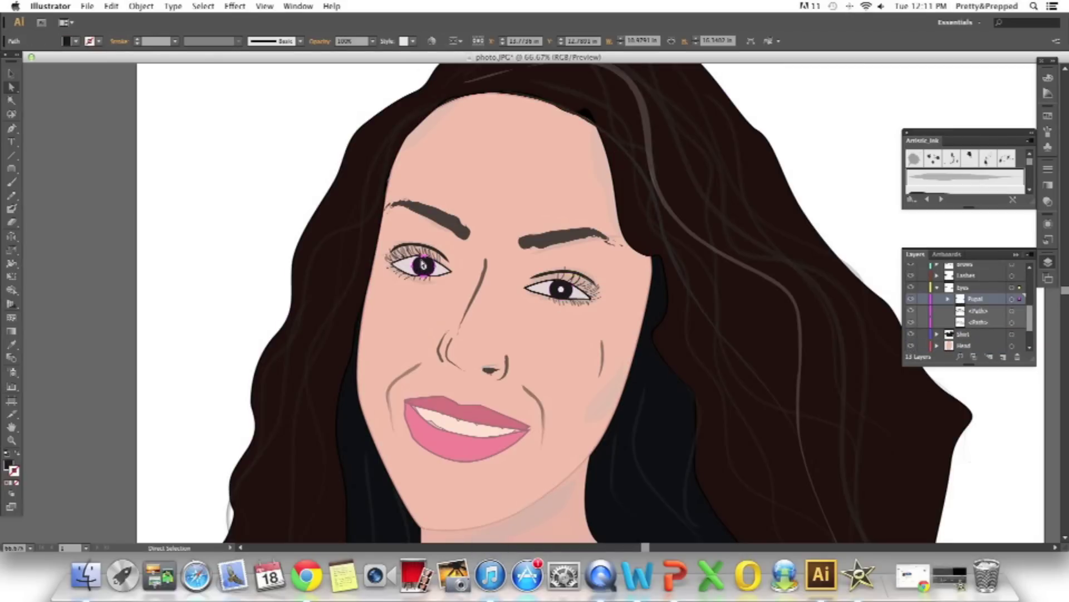
{"action": "left_click", "coordinate": [436, 249]}
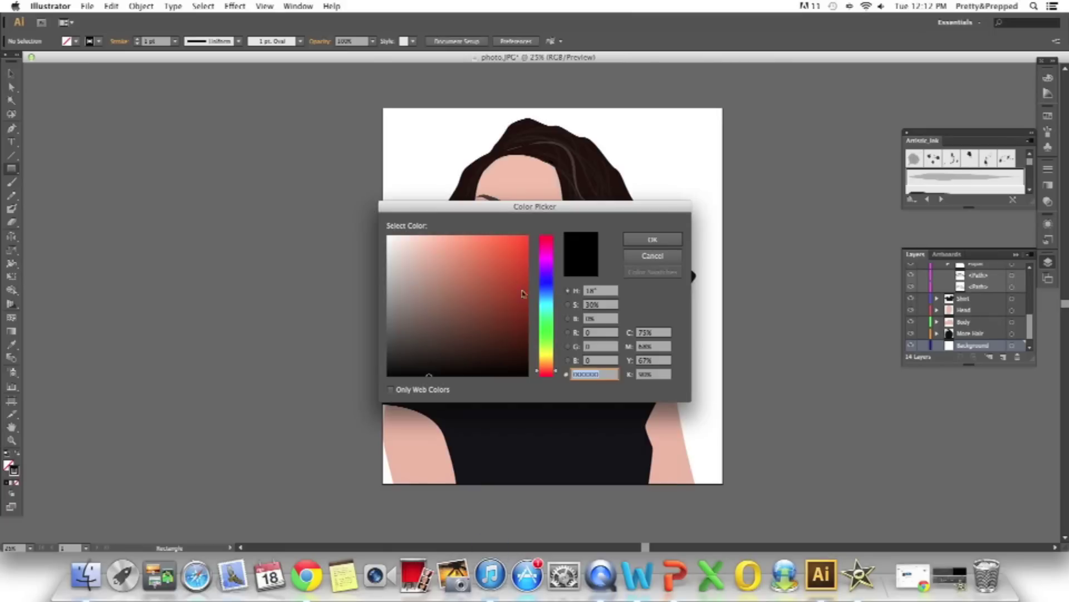
Draw a rectangle over the whole artboard on the Background layer with a bright green fill and no stroke
{"action": "left_click_drag", "start_coordinate": [546, 279], "coordinate": [546, 328]}
{"action": "left_click", "coordinate": [481, 268]}
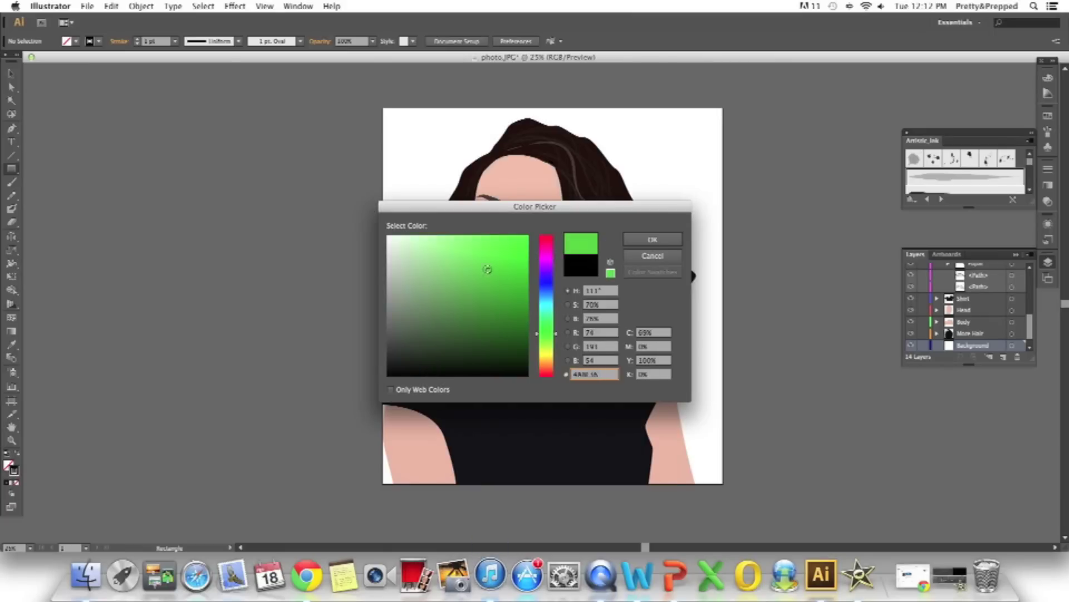
{"action": "left_click", "coordinate": [652, 239]}
{"action": "mouse_move", "coordinate": [383, 107]}
{"action": "left_mouse_down"}
{"action": "mouse_move", "coordinate": [708, 506]}
{"action": "mouse_move", "coordinate": [724, 478]}
{"action": "left_mouse_up"}
{"action": "left_click", "coordinate": [18, 455]}
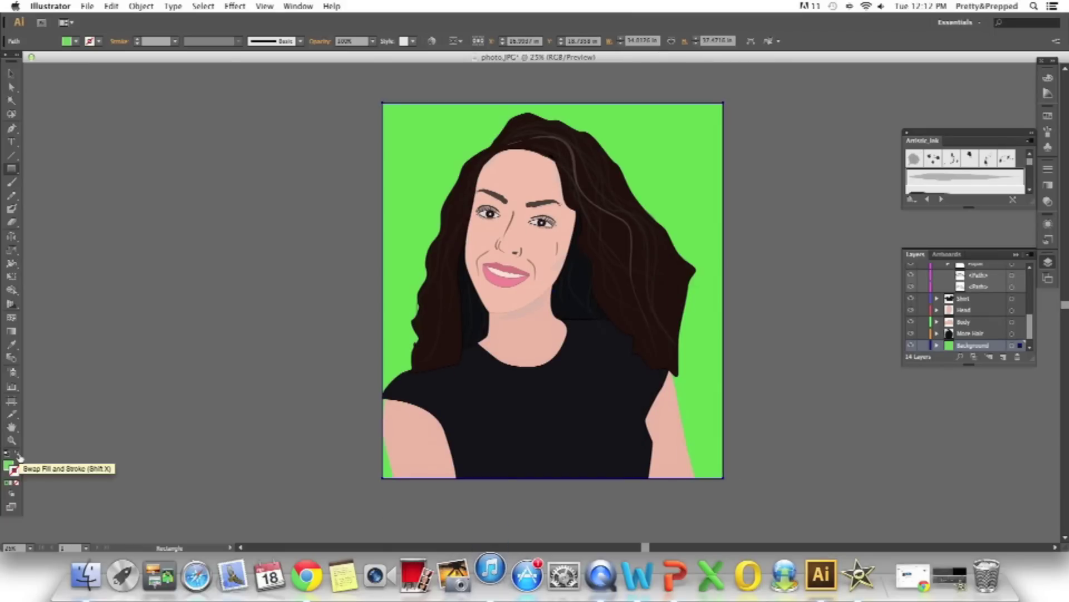
Try a vivid purple fill on the background rectangle
{"action": "double_click", "coordinate": [9, 465]}
{"action": "left_click", "coordinate": [652, 239]}
{"action": "left_click", "coordinate": [45, 462]}
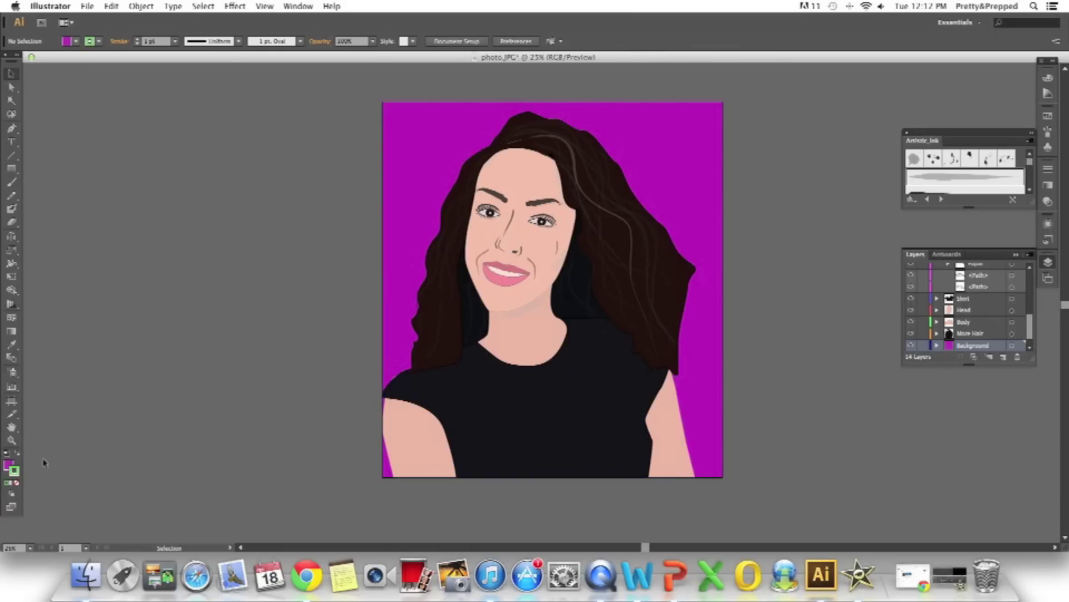
Try a near-black fill on the background rectangle behind the portrait
{"action": "double_click", "coordinate": [8, 466]}
{"action": "left_click", "coordinate": [497, 282]}
{"action": "left_click", "coordinate": [652, 239]}
{"action": "left_click", "coordinate": [708, 240]}
{"action": "left_click", "coordinate": [8, 483]}
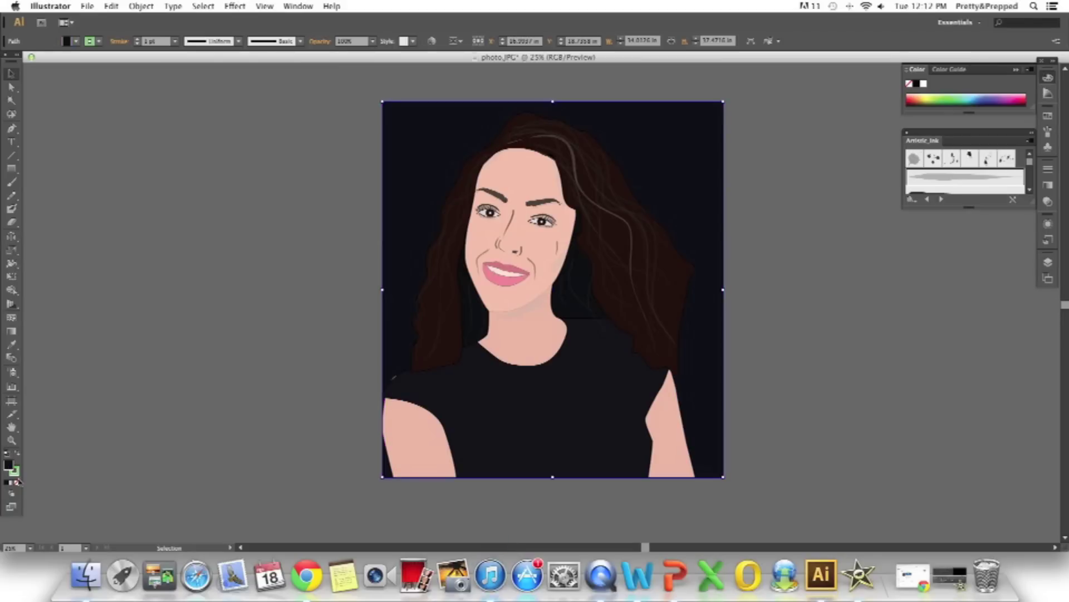
{"action": "left_click", "coordinate": [140, 469]}
Select the smile and cheek lines and soften them with a lighter, skin-toned stroke colour
{"action": "left_click", "coordinate": [554, 244]}
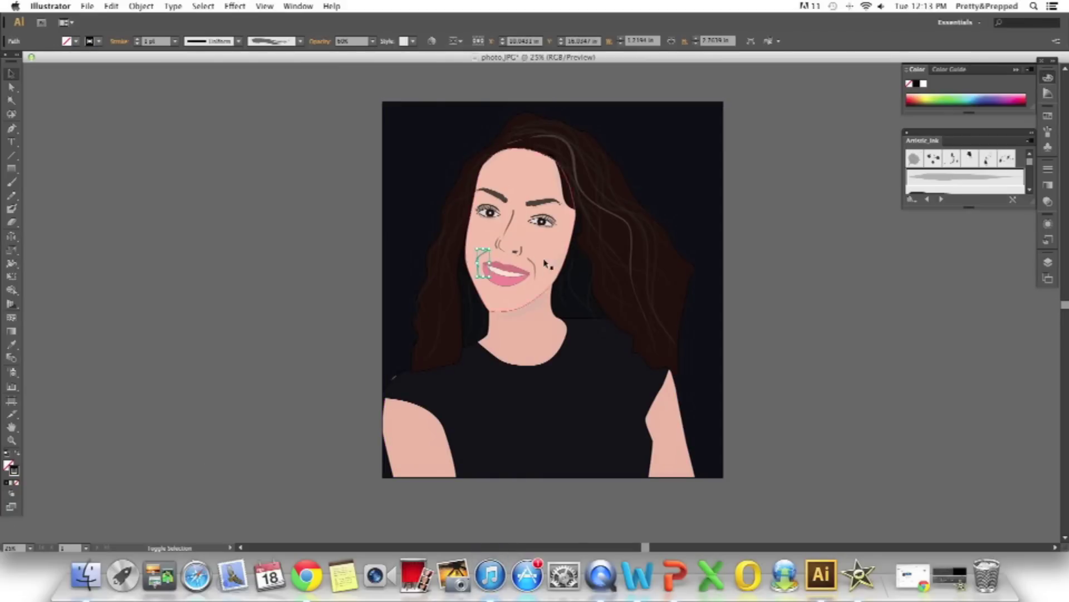
{"action": "double_click", "coordinate": [14, 471]}
{"action": "left_click", "coordinate": [546, 334]}
{"action": "left_click", "coordinate": [652, 239]}
{"action": "left_click", "coordinate": [490, 335]}
{"action": "double_click", "coordinate": [14, 470]}
{"action": "left_click", "coordinate": [433, 265]}
{"action": "key", "text": "Return"}
{"action": "left_click", "coordinate": [143, 268]}
Select the black shirt and give it a 4 pt black outline
{"action": "left_click", "coordinate": [512, 408]}
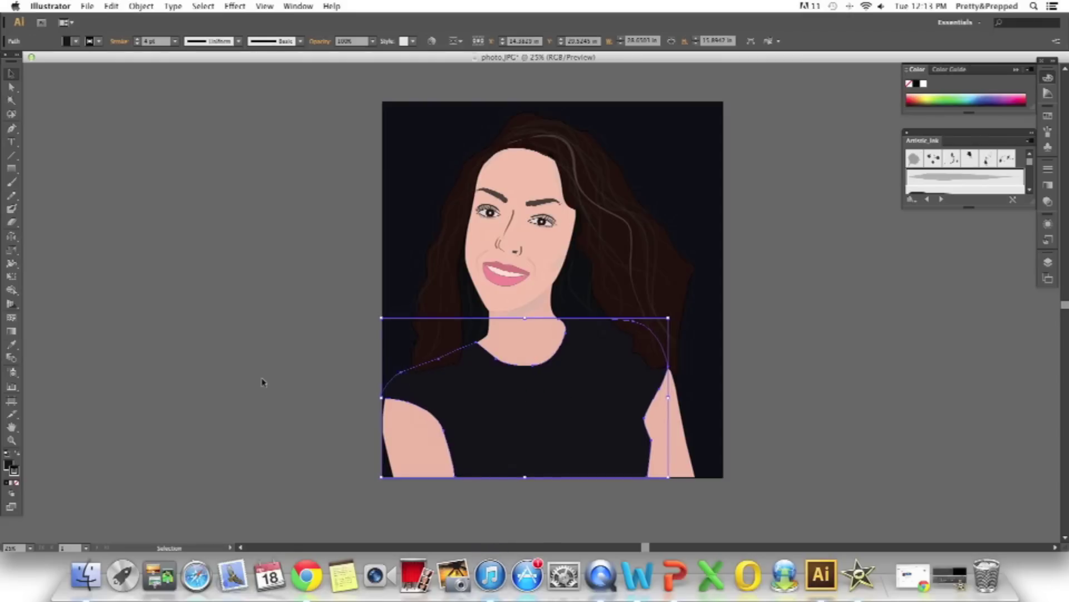
{"action": "left_click", "coordinate": [262, 382]}
Try a pale lilac fill on the background rectangle
{"action": "double_click", "coordinate": [10, 466]}
{"action": "left_click", "coordinate": [552, 265]}
{"action": "key", "text": "Return"}
{"action": "double_click", "coordinate": [9, 466]}
{"action": "key", "text": "Return"}
{"action": "left_click", "coordinate": [185, 280]}
Replace the background rectangle's solid fill with a radial gradient
{"action": "left_click", "coordinate": [11, 482]}
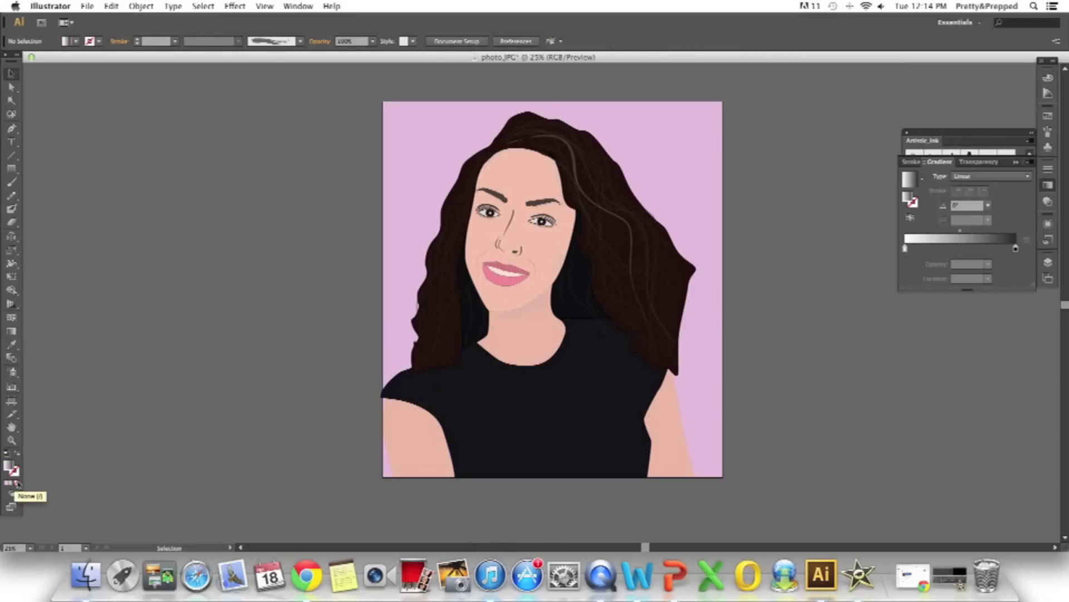
{"action": "left_click", "coordinate": [390, 296]}
{"action": "left_click", "coordinate": [12, 483]}
{"action": "left_click", "coordinate": [991, 176]}
{"action": "left_click", "coordinate": [992, 189]}
Move the background gradient's light stop inward and set its dark end stop to 100% location and 70% opacity
{"action": "left_click_drag", "start_coordinate": [1016, 249], "coordinate": [995, 249]}
{"action": "left_click_drag", "start_coordinate": [906, 249], "coordinate": [927, 249]}
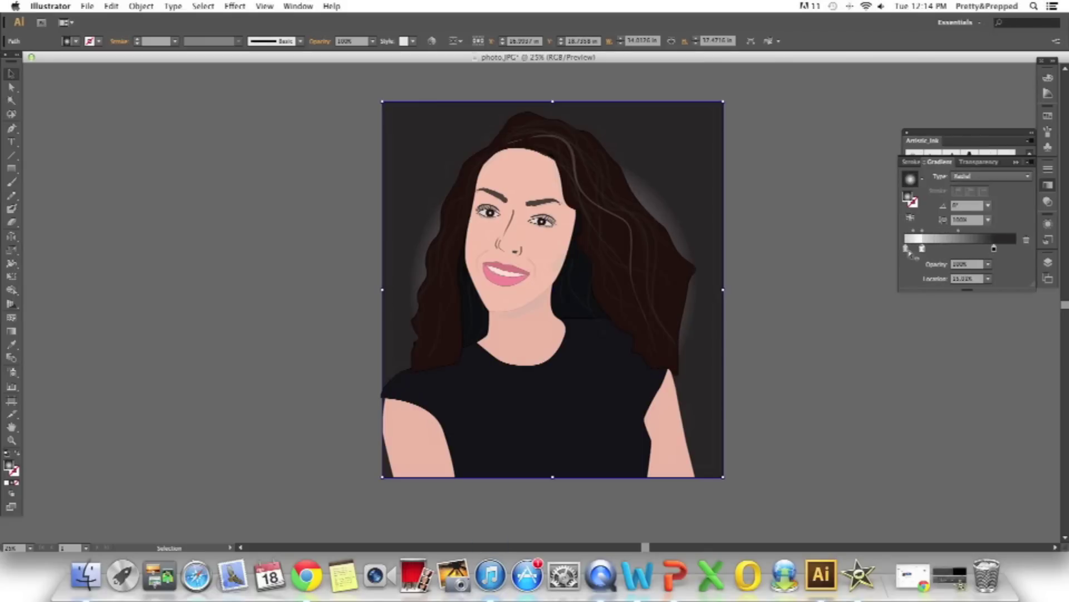
{"action": "left_click_drag", "start_coordinate": [995, 248], "coordinate": [1016, 248]}
{"action": "left_click", "coordinate": [967, 264]}
{"action": "type", "text": "70"}
{"action": "key", "text": "Return"}
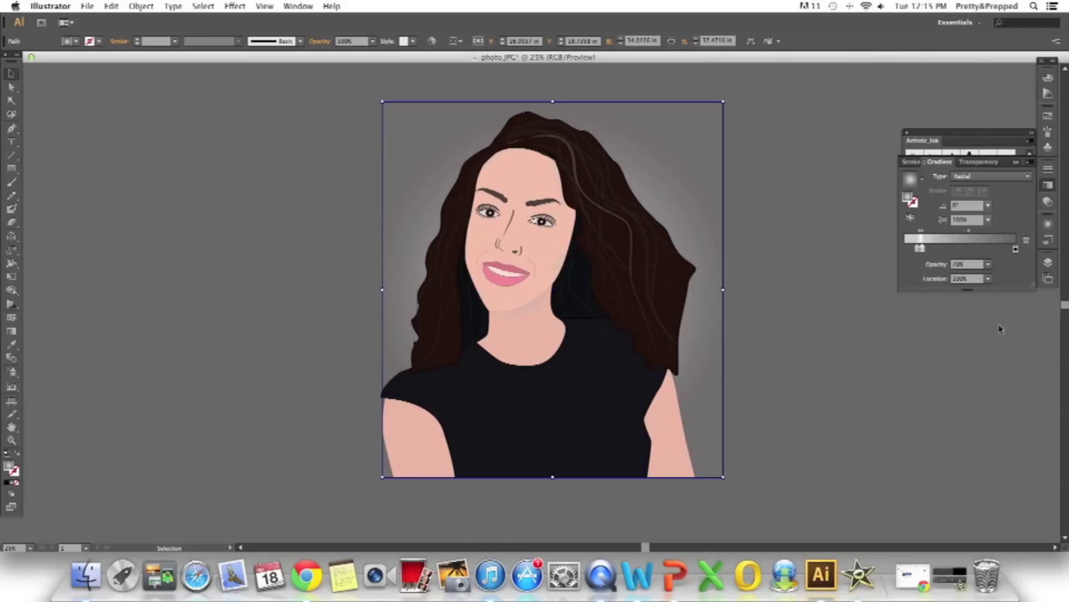
{"action": "left_click", "coordinate": [856, 381]}
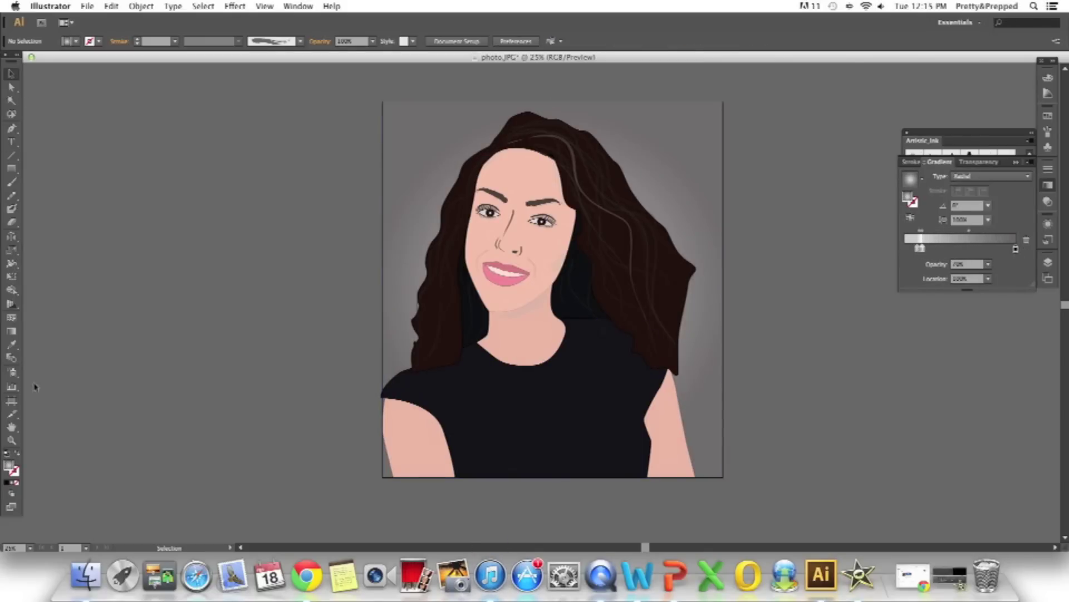
Crop the artboard from its lower outer corner to about 29 in wide and 37 in high
{"action": "key", "text": "shift+o"}
{"action": "left_click_drag", "start_coordinate": [723, 477], "coordinate": [676, 471]}
{"action": "scroll", "coordinate": [557, 390], "scroll_direction": "left", "scroll_amount": 10}
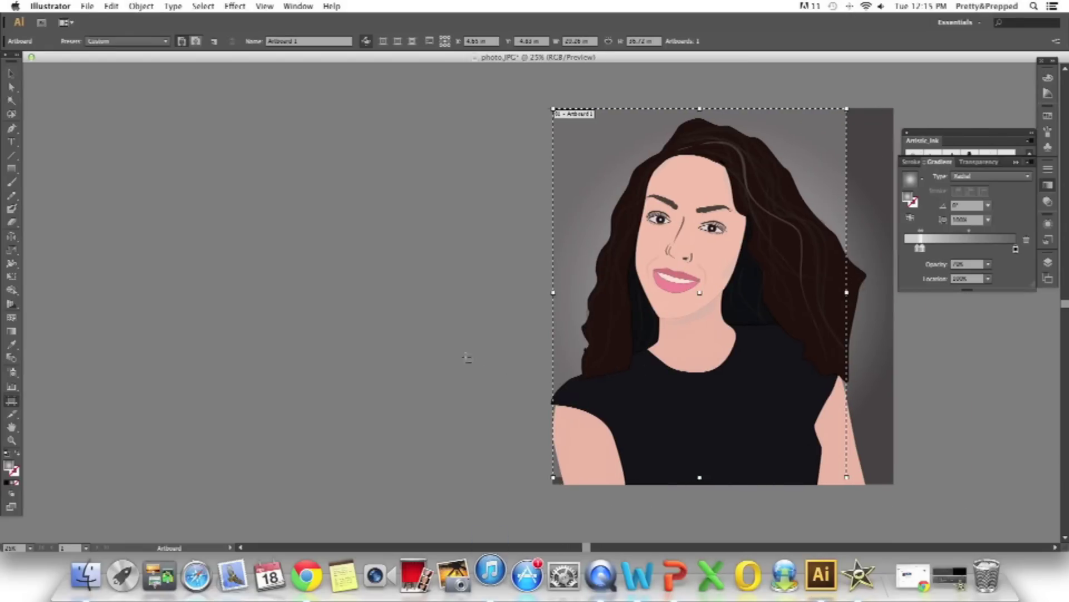
{"action": "key", "text": "Escape"}
Export the cropped artboard to the desktop as a JPEG image
{"action": "left_click", "coordinate": [87, 6]}
{"action": "mouse_move", "coordinate": [86, 6]}
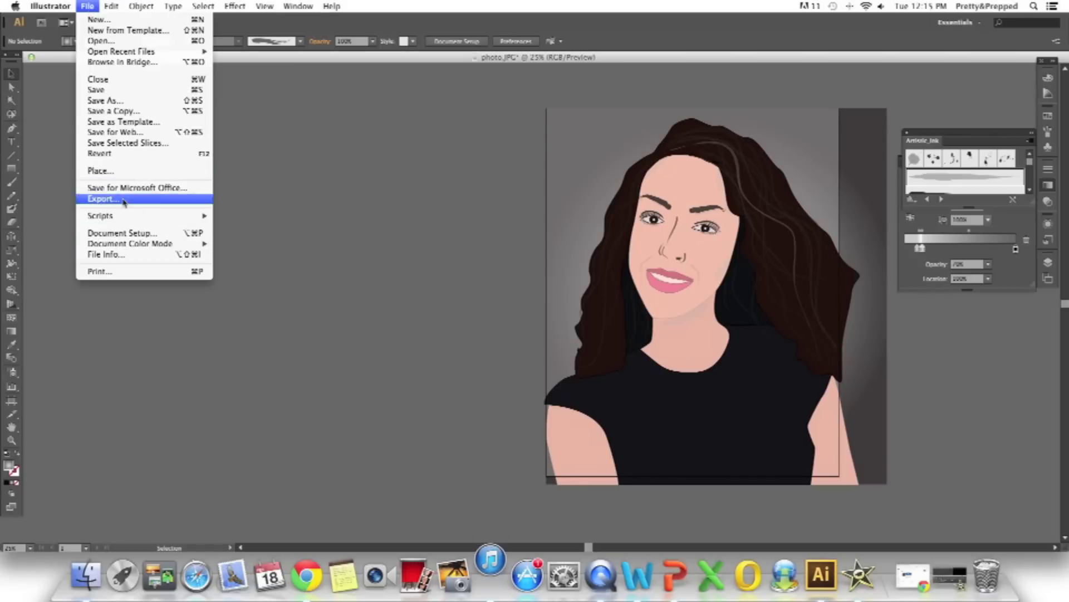
{"action": "left_click", "coordinate": [100, 199]}
{"action": "left_click", "coordinate": [535, 190]}
{"action": "left_click", "coordinate": [490, 190]}
{"action": "left_click", "coordinate": [457, 208]}
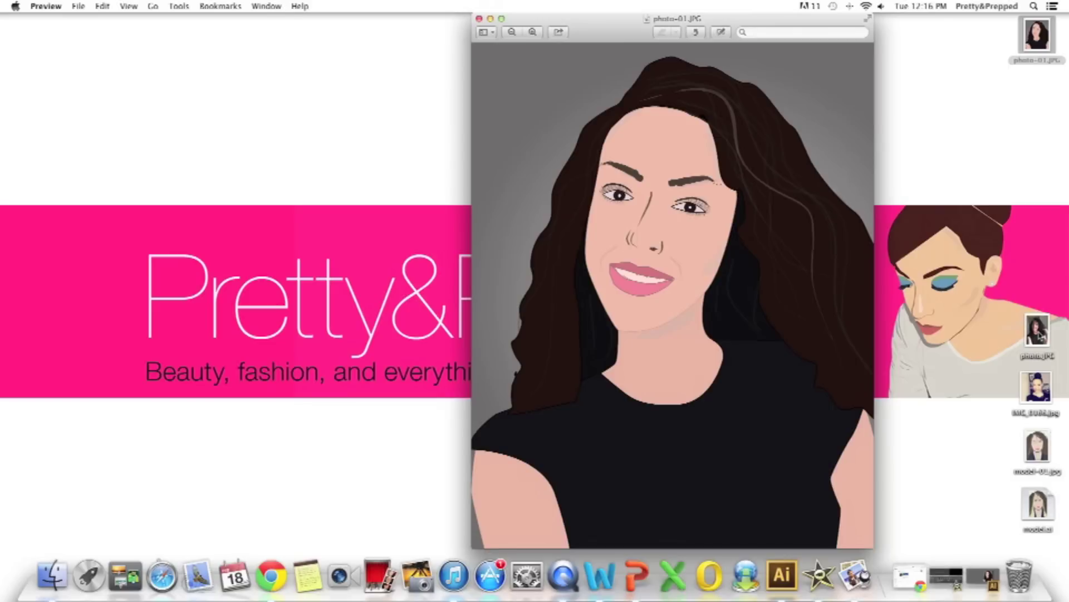
Open the original photo.JPG in Preview beside the exported cartoon to compare the two
{"action": "double_click", "coordinate": [1037, 330]}
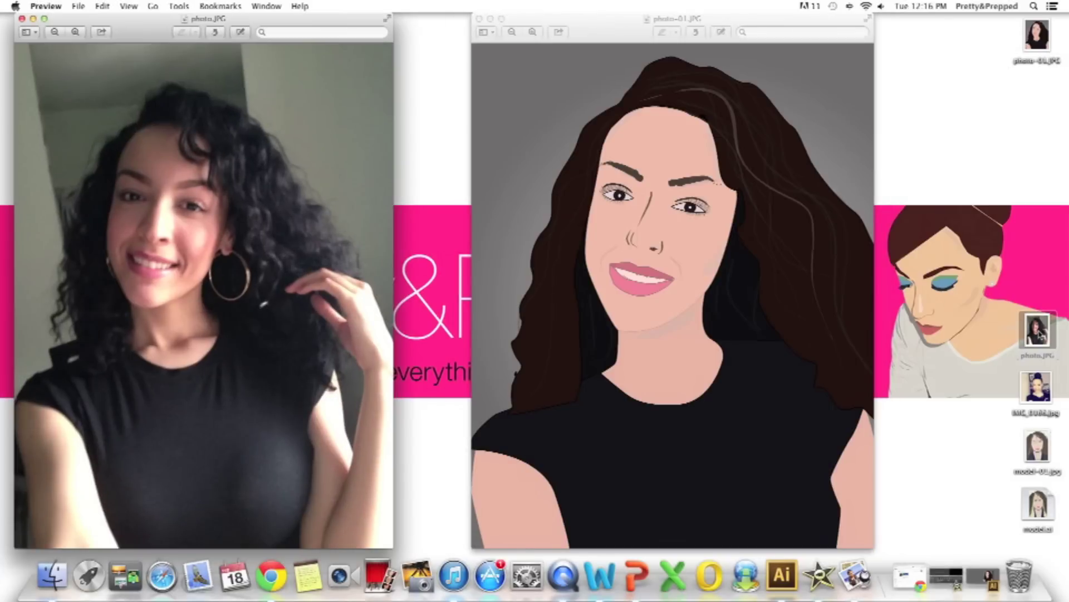